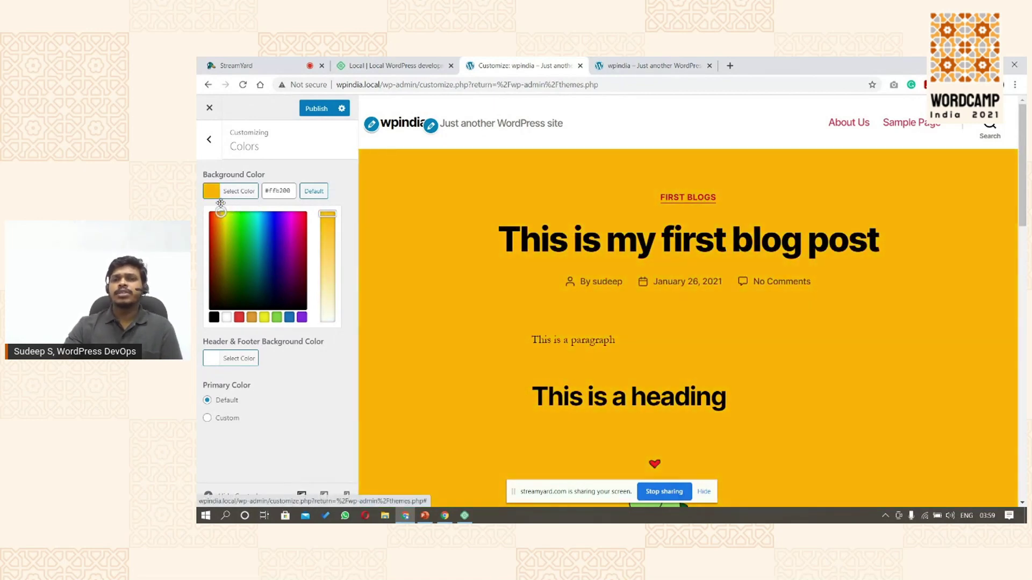
- Set the header and footer background color to black, check the footer in the preview, and publish the change
{"action": "left_click", "coordinate": [267, 171]}
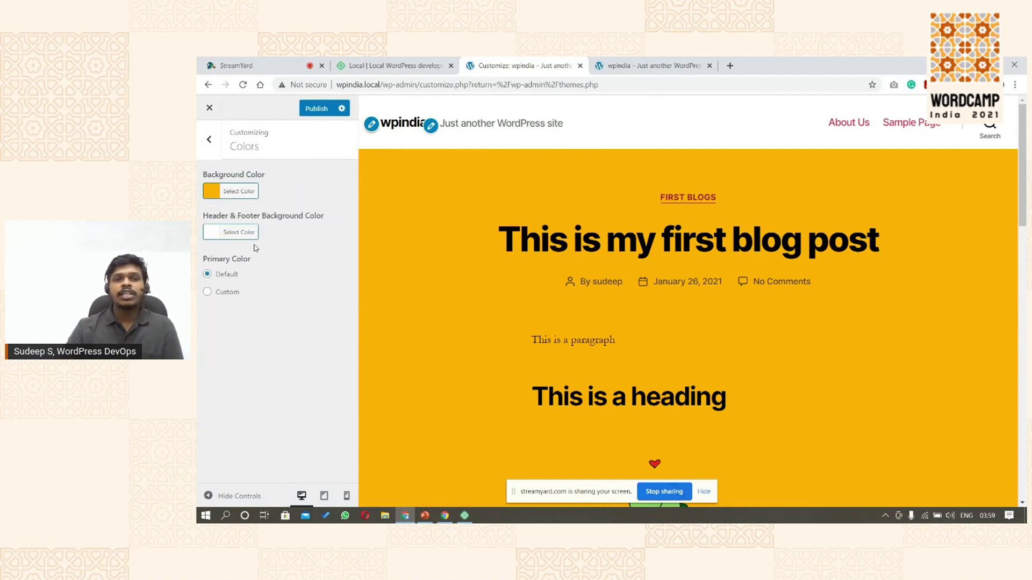
{"action": "left_click", "coordinate": [231, 232]}
{"action": "left_click", "coordinate": [217, 284]}
{"action": "left_click_drag", "start_coordinate": [209, 303], "coordinate": [211, 351]}
{"action": "left_click", "coordinate": [226, 377]}
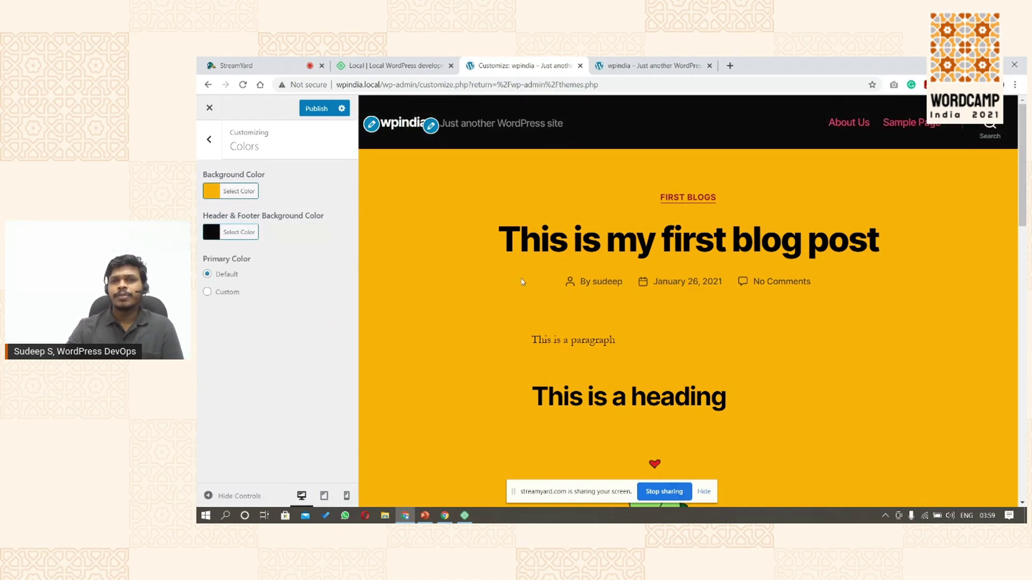
{"action": "scroll", "coordinate": [525, 283], "scroll_direction": "down", "scroll_amount": 2}
{"action": "scroll", "coordinate": [568, 289], "scroll_direction": "down", "scroll_amount": 10}
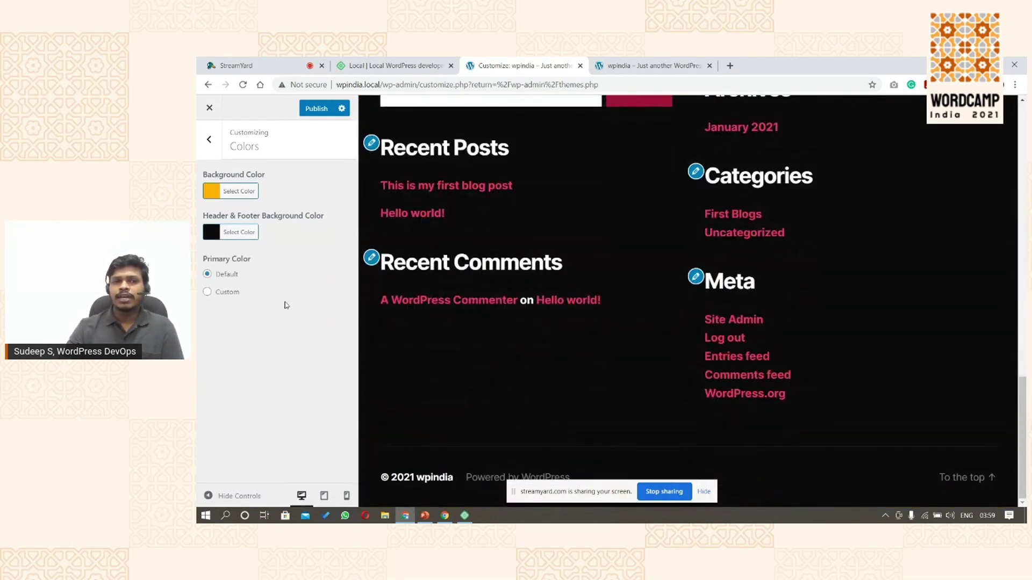
{"action": "left_click", "coordinate": [322, 114]}
- Review the Theme Options settings for header search, author bio and archive posts, and close the Customizer
{"action": "left_click", "coordinate": [209, 140]}
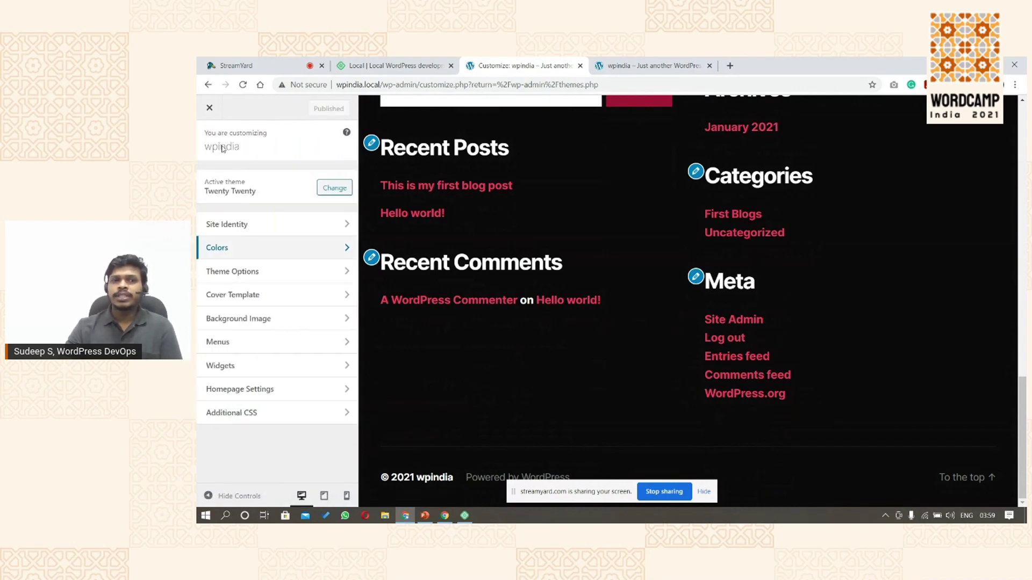
{"action": "left_click", "coordinate": [235, 271]}
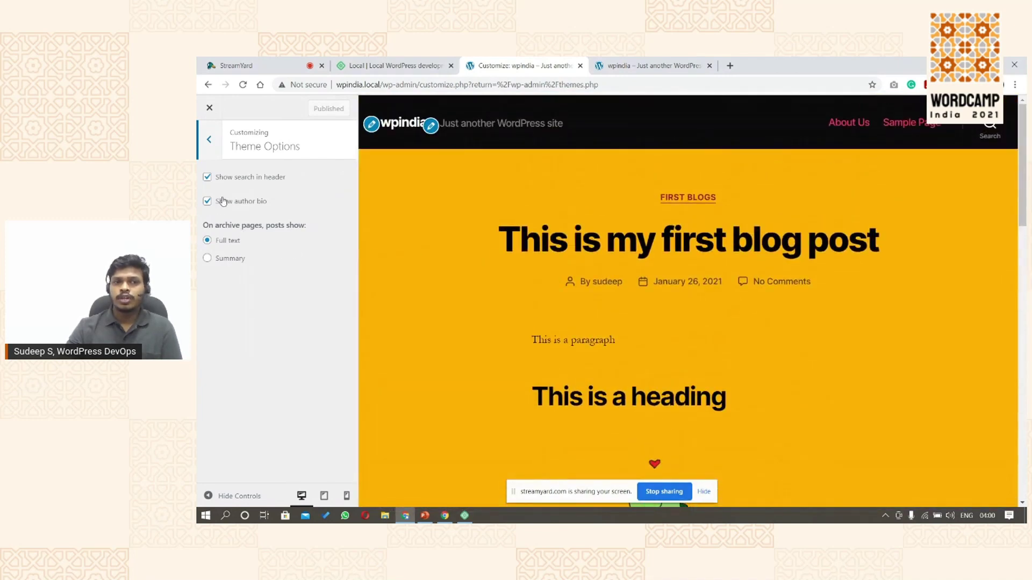
{"action": "left_click", "coordinate": [209, 145]}
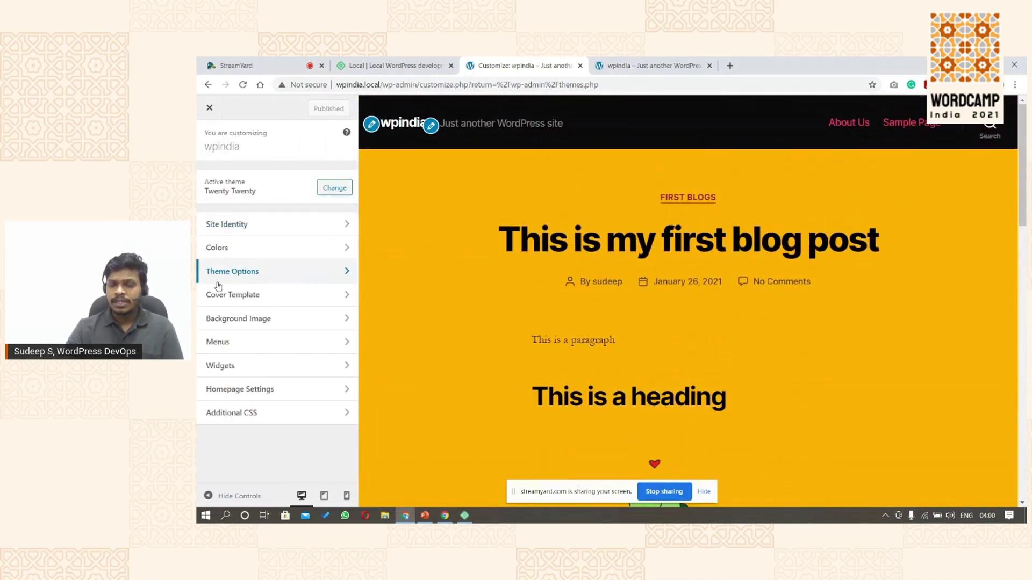
{"action": "left_click", "coordinate": [210, 109]}
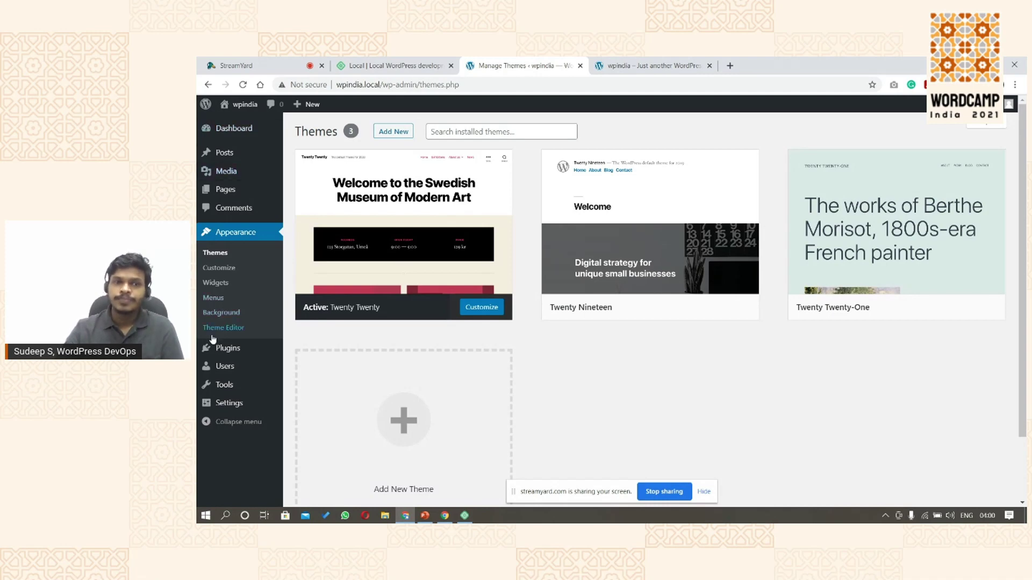
- Open the Add Plugins page and look through the featured plugins down to the popular tags
{"action": "mouse_move", "coordinate": [218, 349]}
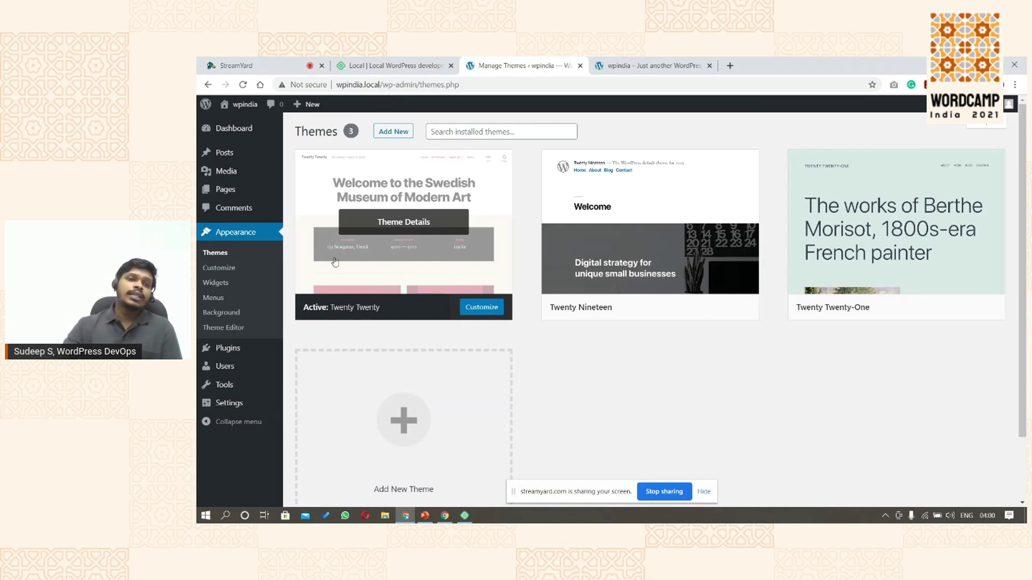
{"action": "left_click", "coordinate": [220, 358]}
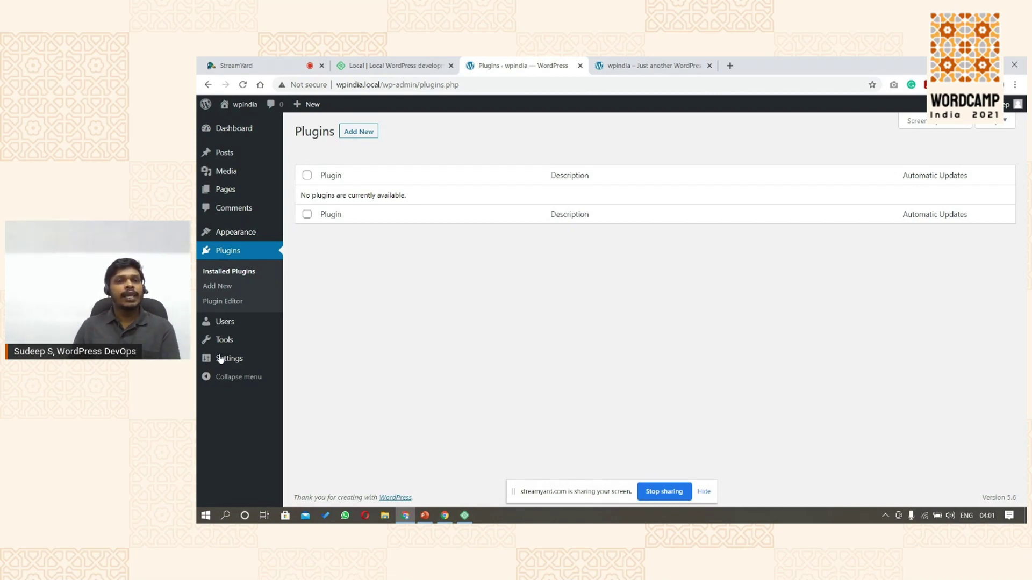
{"action": "left_click", "coordinate": [356, 132]}
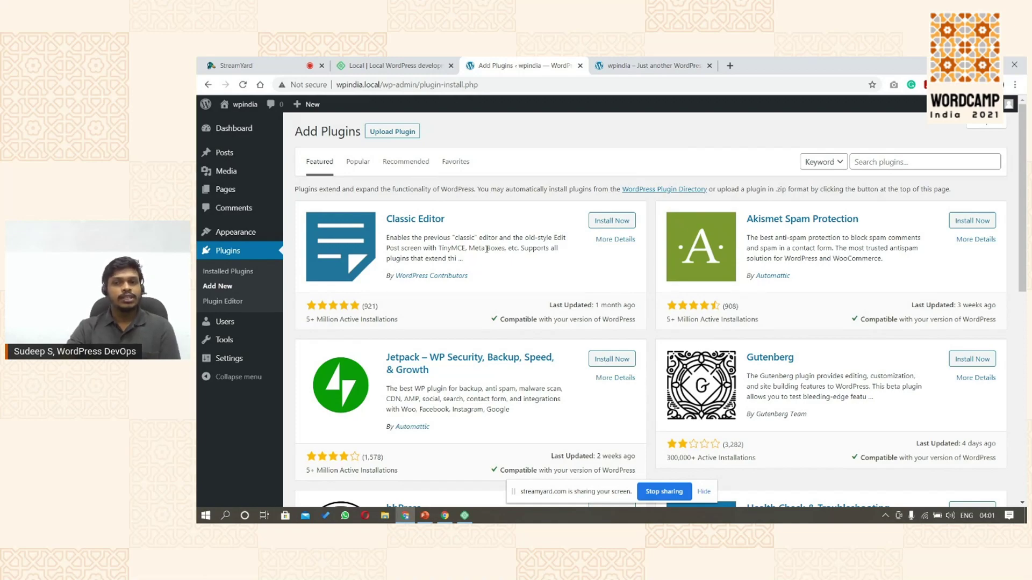
{"action": "scroll", "coordinate": [549, 261], "scroll_direction": "down", "scroll_amount": 2}
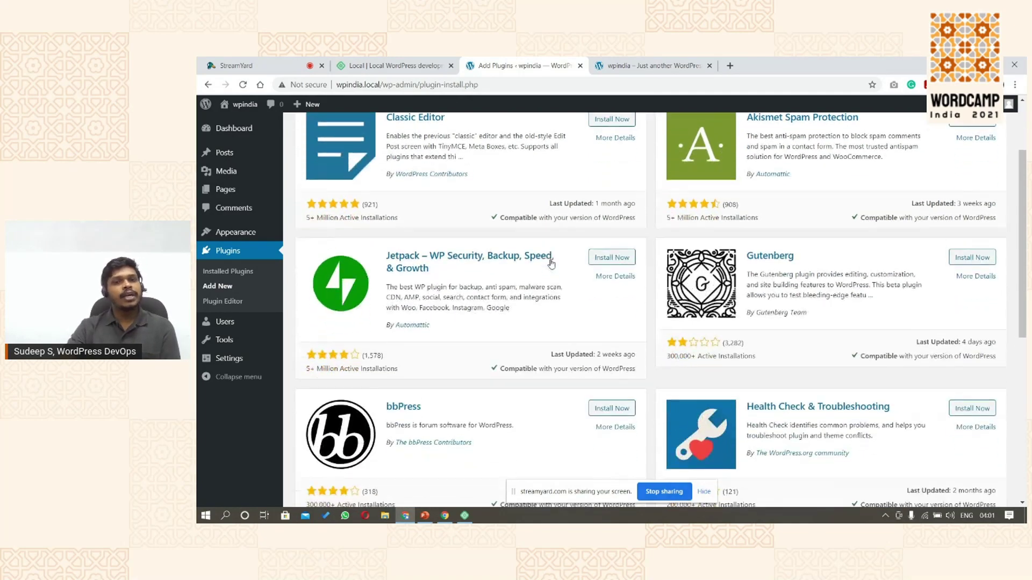
{"action": "scroll", "coordinate": [550, 263], "scroll_direction": "up", "scroll_amount": 2}
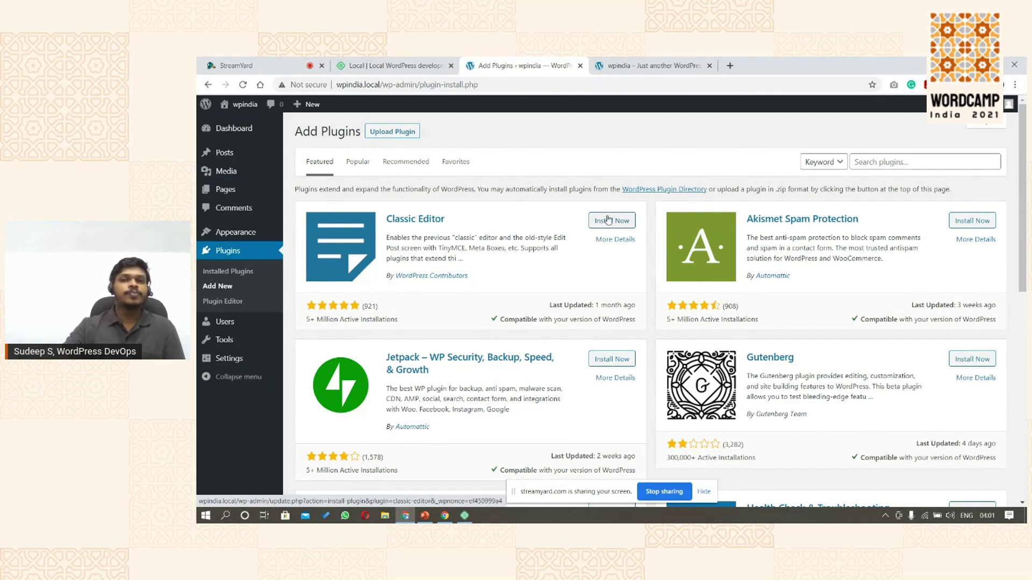
{"action": "scroll", "coordinate": [644, 281], "scroll_direction": "down", "scroll_amount": 5}
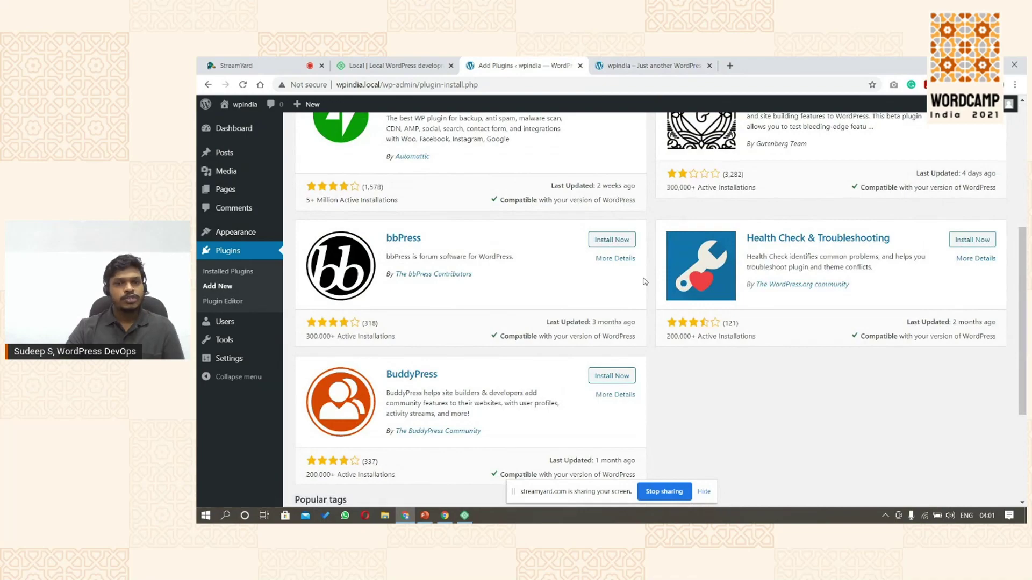
{"action": "scroll", "coordinate": [565, 349], "scroll_direction": "down", "scroll_amount": 2}
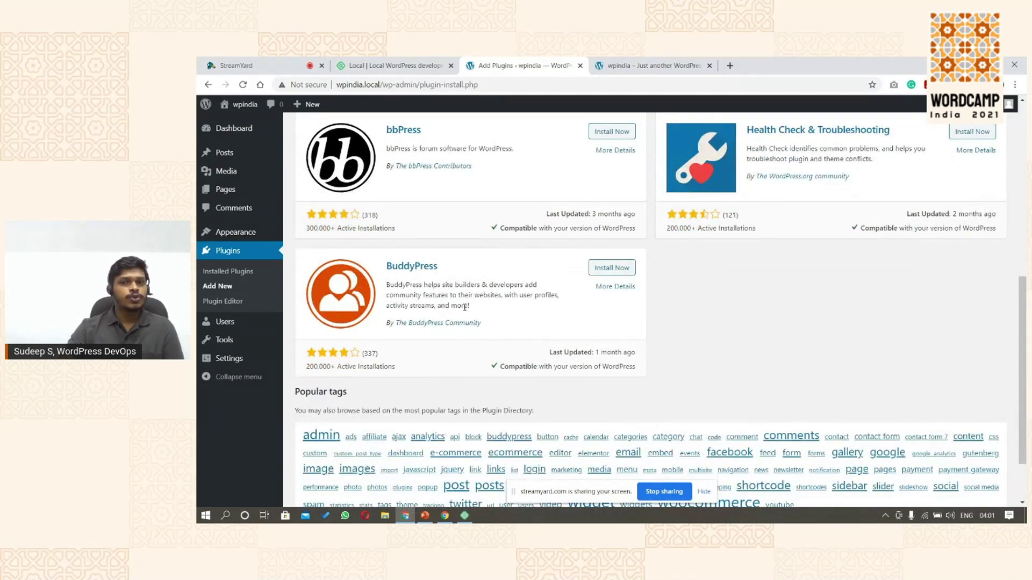
{"action": "scroll", "coordinate": [462, 307], "scroll_direction": "up", "scroll_amount": 2}
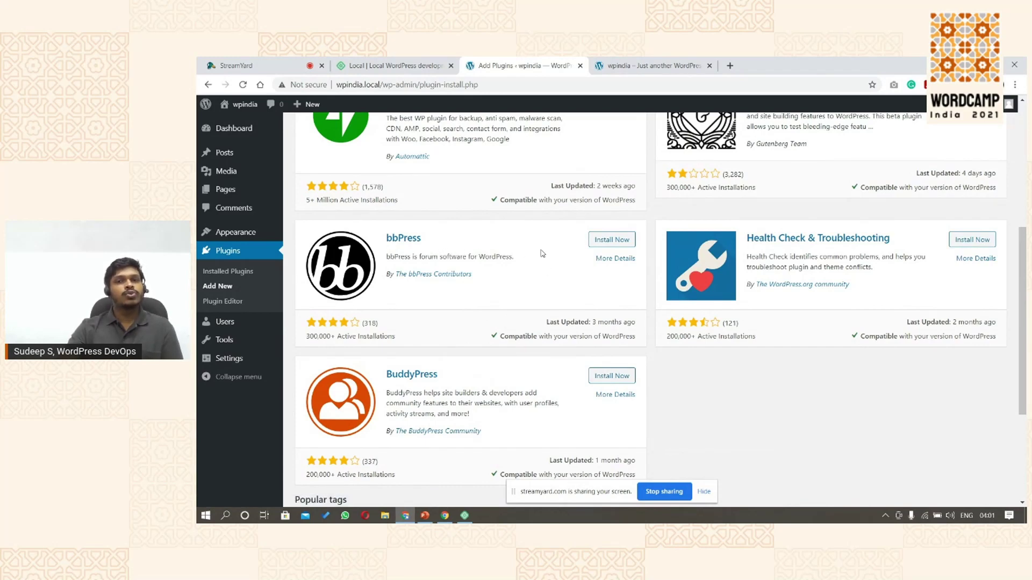
{"action": "scroll", "coordinate": [542, 253], "scroll_direction": "up", "scroll_amount": 2}
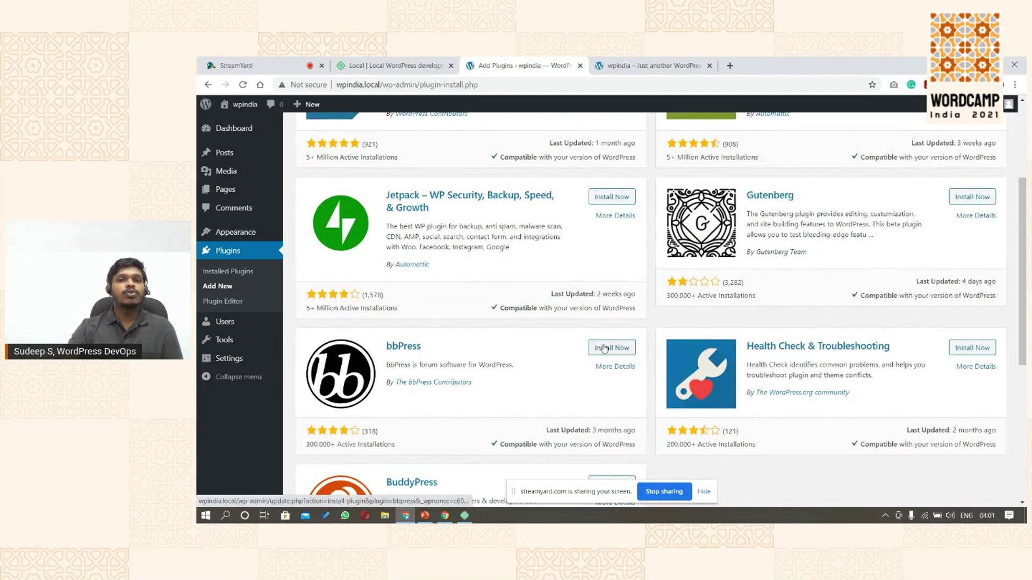
{"action": "scroll", "coordinate": [603, 348], "scroll_direction": "up", "scroll_amount": 3}
- Search the plugin directory for WooCommerce and look through the matching plugins
{"action": "left_click", "coordinate": [867, 163]}
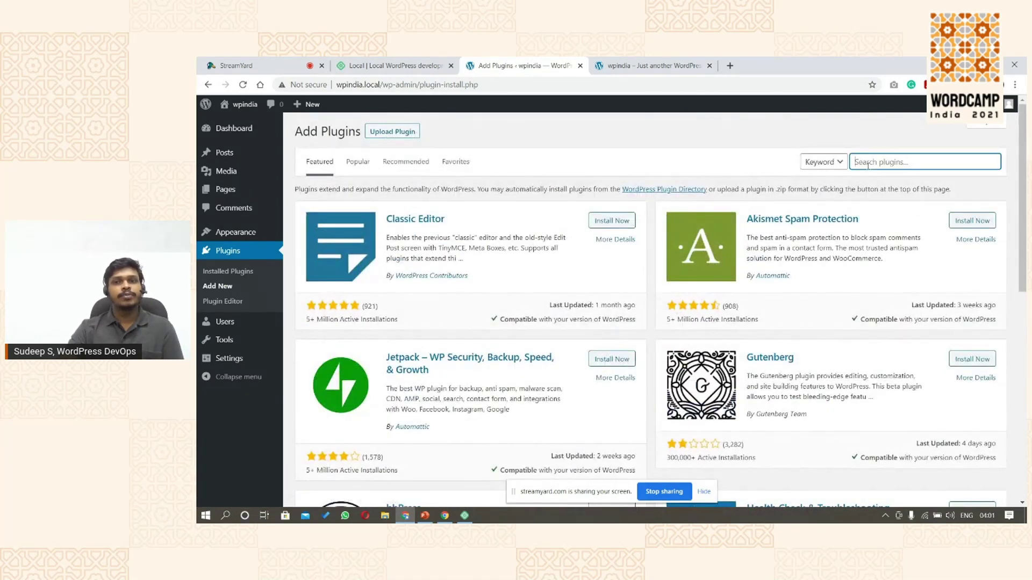
{"action": "type", "text": "WooCommerc"}
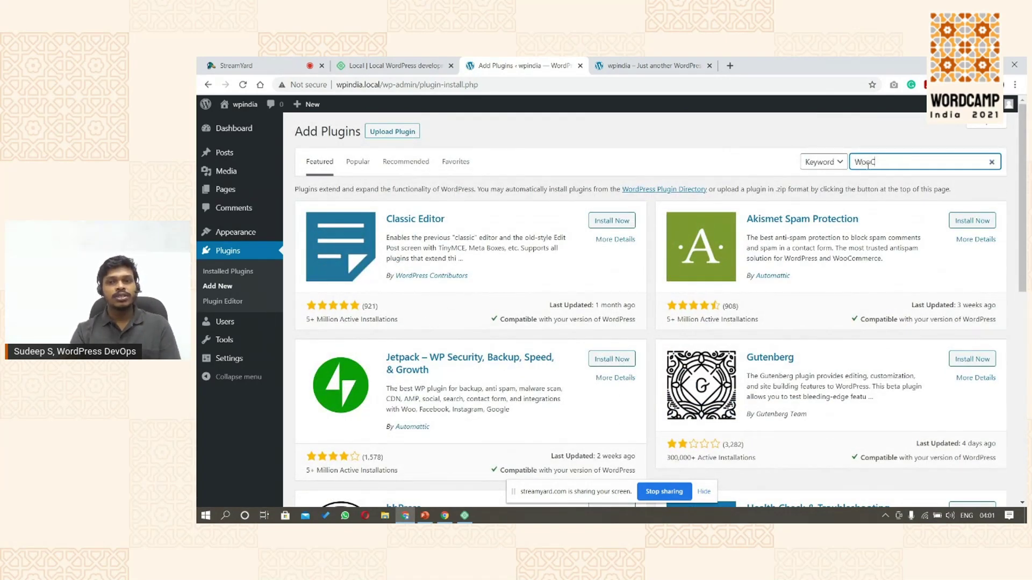
{"action": "type", "text": "e"}
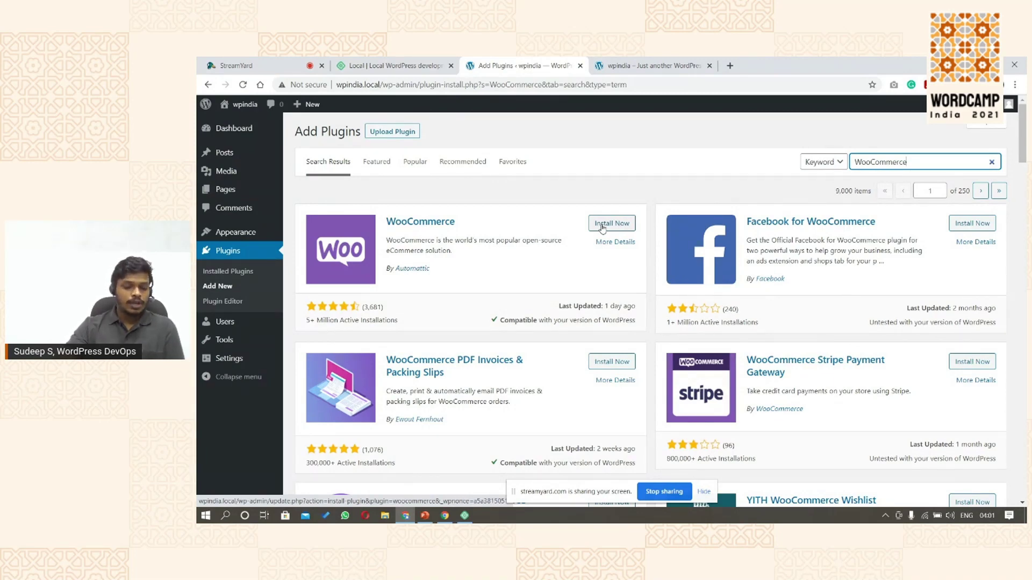
{"action": "scroll", "coordinate": [602, 228], "scroll_direction": "down", "scroll_amount": 6}
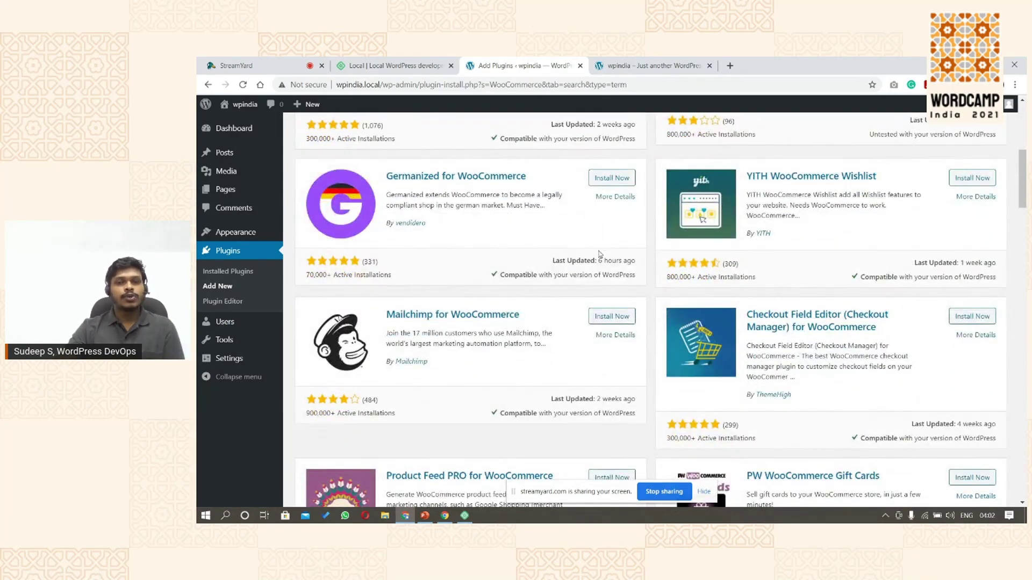
{"action": "scroll", "coordinate": [599, 254], "scroll_direction": "down", "scroll_amount": 5}
{"action": "scroll", "coordinate": [618, 242], "scroll_direction": "up", "scroll_amount": 10}
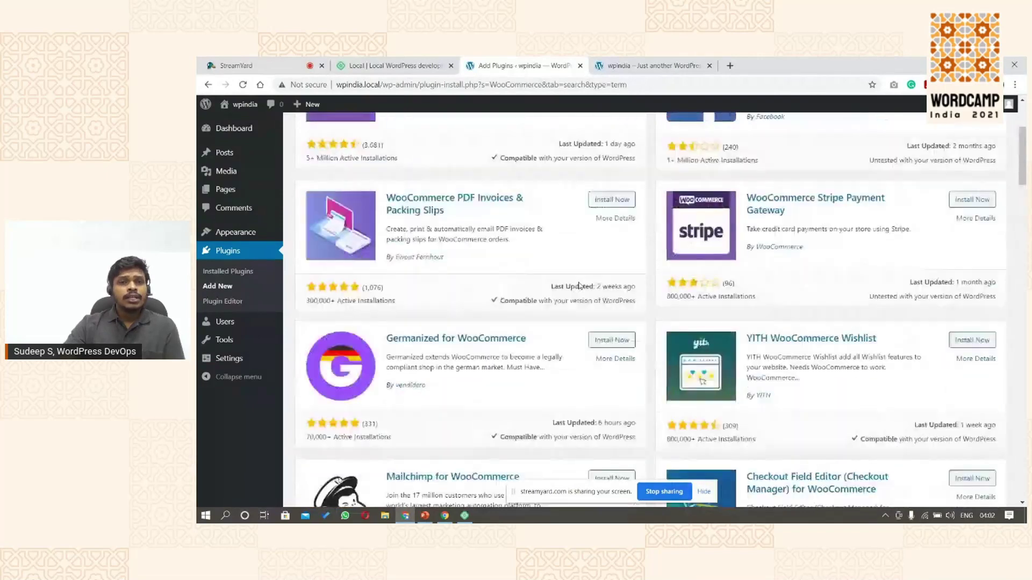
- Clear the plugin search and examine the total number of plugins available in the directory
{"action": "key", "text": "ctrl+a"}
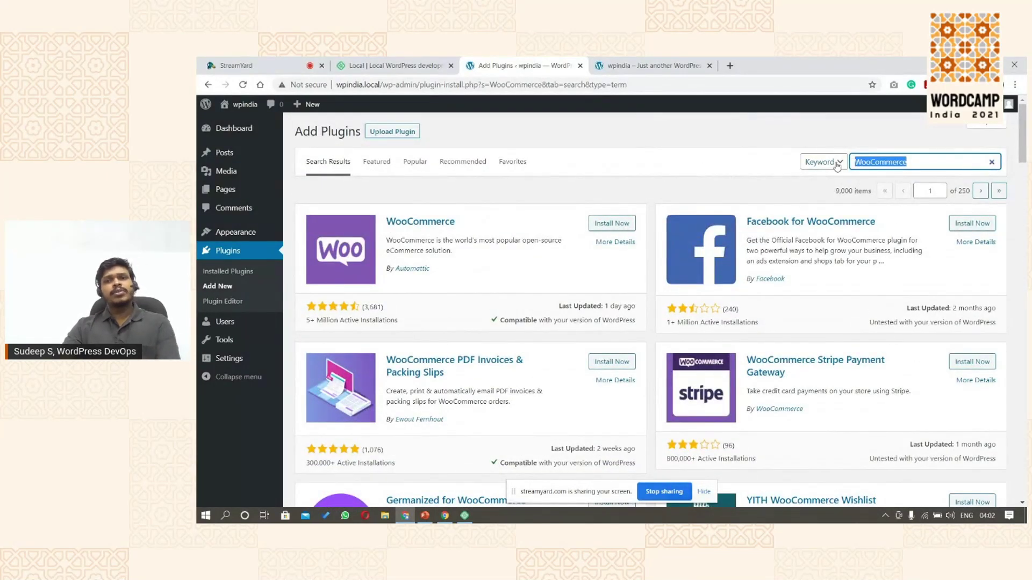
{"action": "key", "text": "BackSpace"}
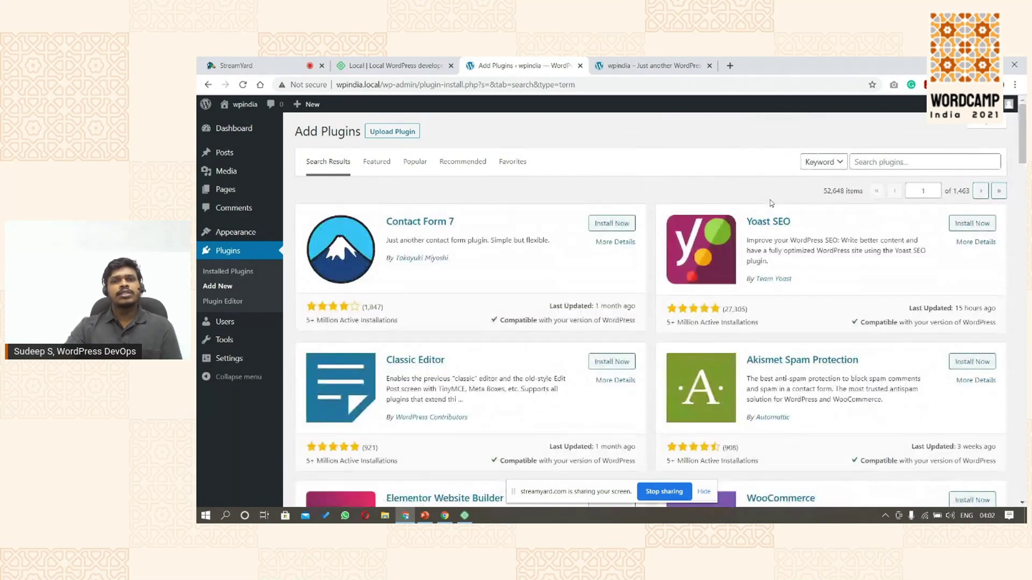
{"action": "left_click_drag", "start_coordinate": [823, 191], "coordinate": [851, 192]}
{"action": "left_click", "coordinate": [810, 191]}
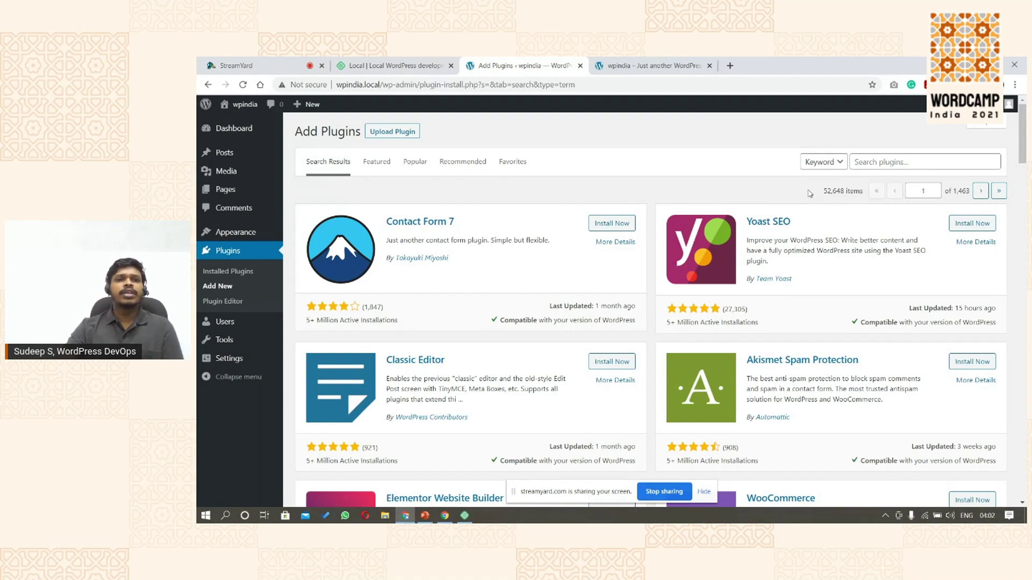
- Look through the unfiltered plugin list, examining the form, SEO, security, backup and caching plugins
{"action": "scroll", "coordinate": [809, 202], "scroll_direction": "down", "scroll_amount": 5}
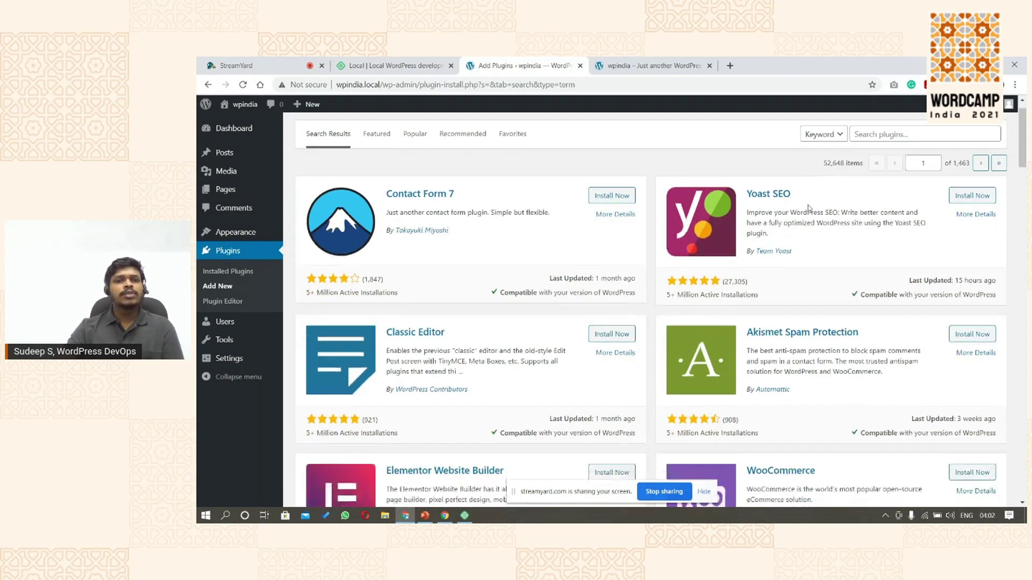
{"action": "scroll", "coordinate": [816, 257], "scroll_direction": "down", "scroll_amount": 2}
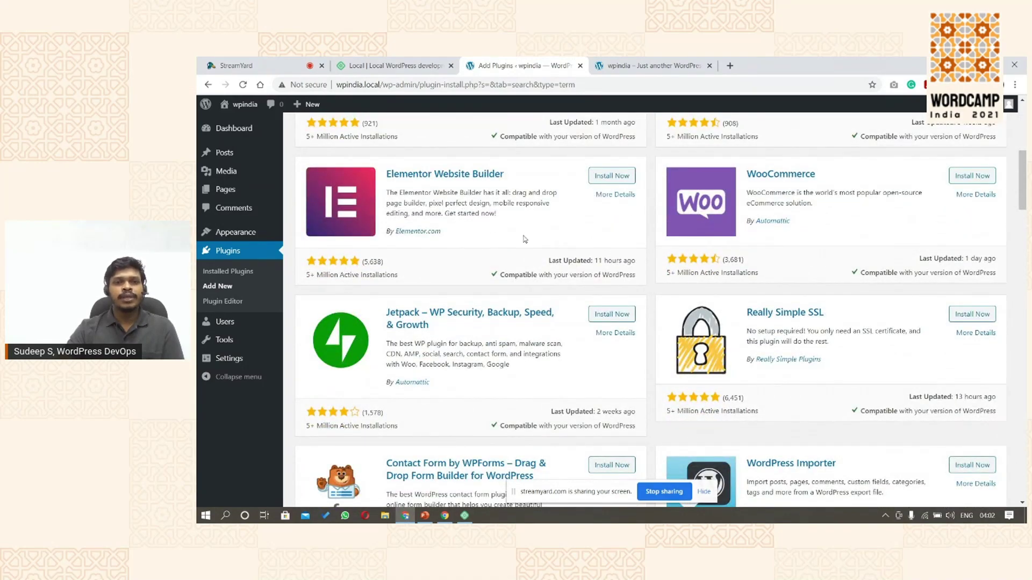
{"action": "scroll", "coordinate": [525, 239], "scroll_direction": "down", "scroll_amount": 2}
{"action": "scroll", "coordinate": [816, 246], "scroll_direction": "down", "scroll_amount": 5}
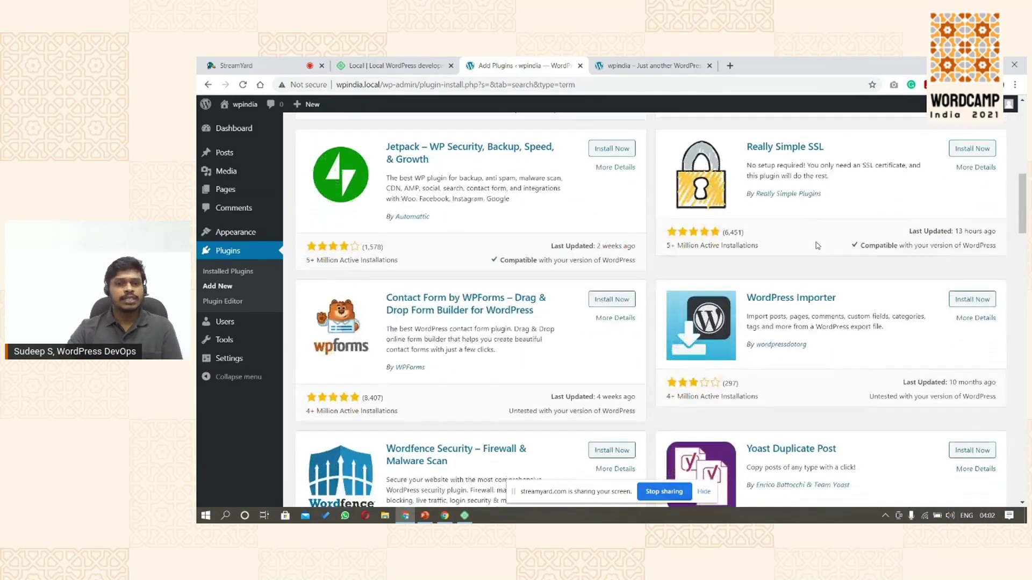
{"action": "scroll", "coordinate": [761, 276], "scroll_direction": "down", "scroll_amount": 1}
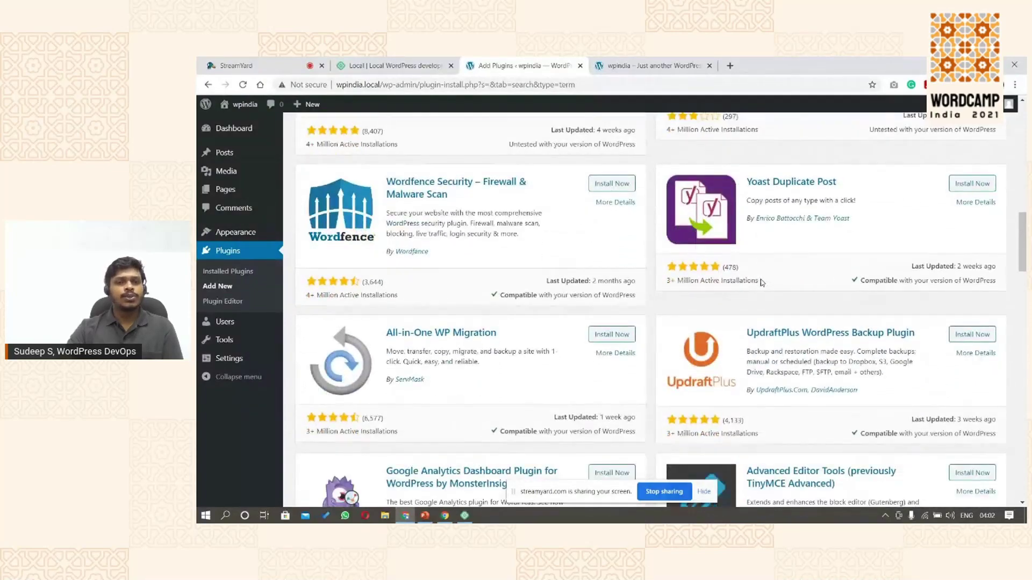
{"action": "scroll", "coordinate": [612, 333], "scroll_direction": "down", "scroll_amount": 3}
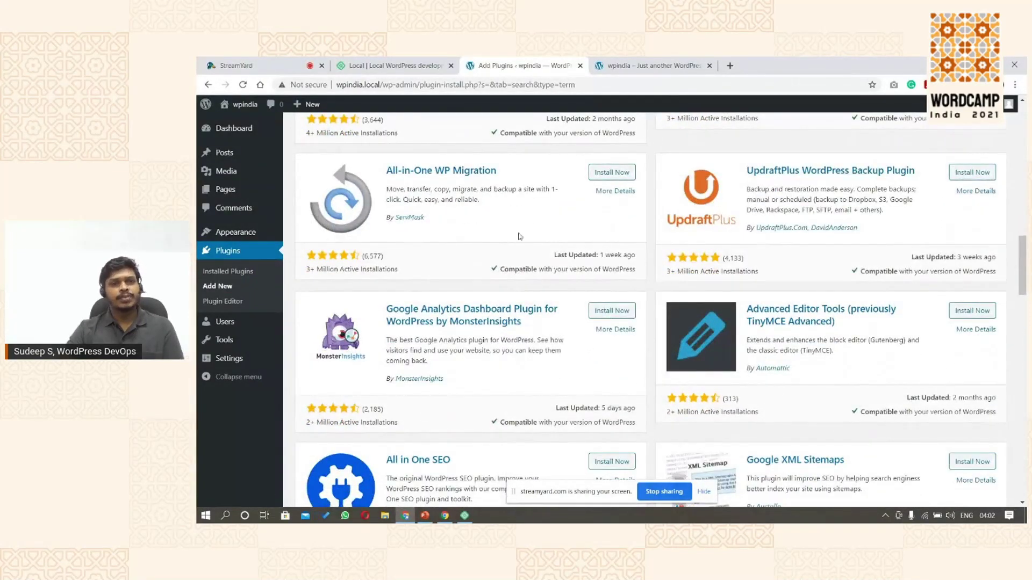
{"action": "scroll", "coordinate": [699, 279], "scroll_direction": "down", "scroll_amount": 2}
{"action": "scroll", "coordinate": [666, 303], "scroll_direction": "down", "scroll_amount": 5}
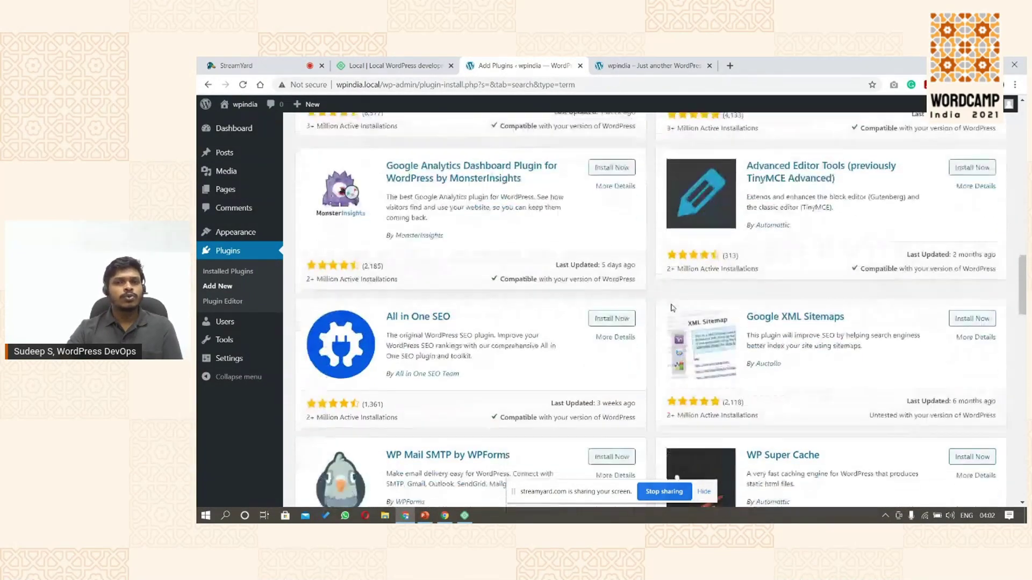
{"action": "scroll", "coordinate": [659, 306], "scroll_direction": "down", "scroll_amount": 4}
{"action": "scroll", "coordinate": [658, 309], "scroll_direction": "down", "scroll_amount": 7}
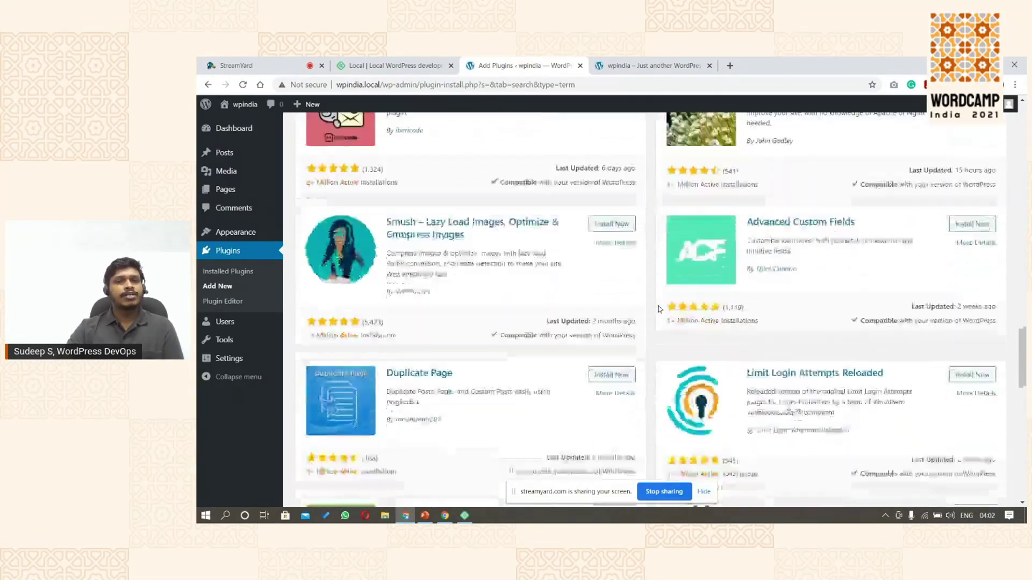
{"action": "scroll", "coordinate": [658, 308], "scroll_direction": "down", "scroll_amount": 4}
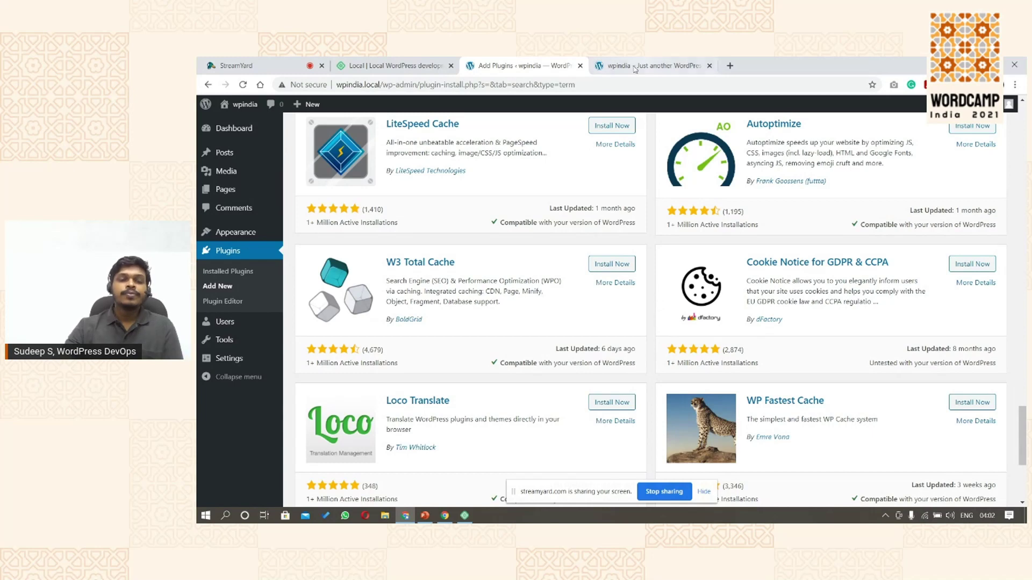
- Leave the plugin directory for the site's user list and open the form for adding a new user
{"action": "left_click", "coordinate": [240, 252]}
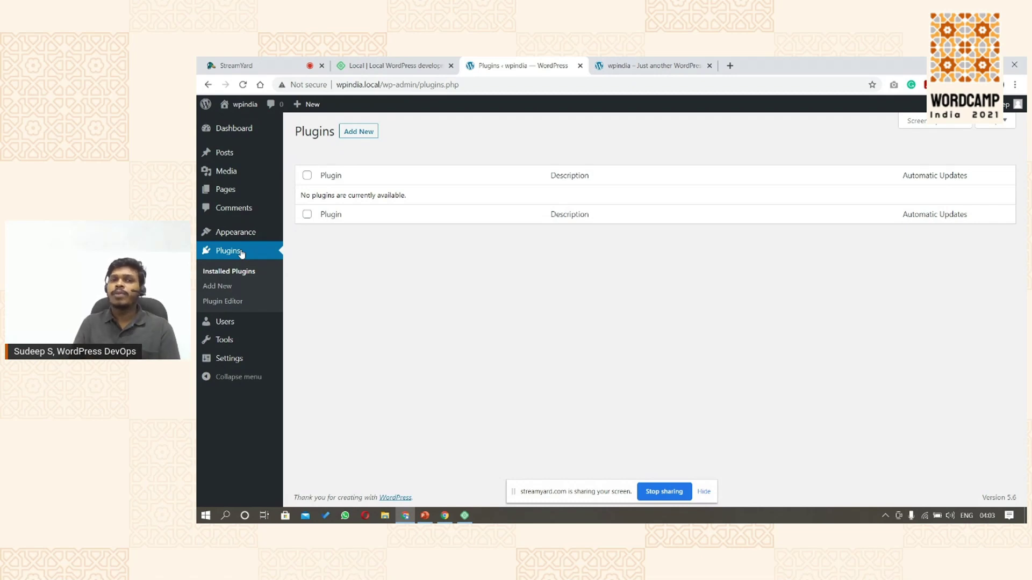
{"action": "left_click", "coordinate": [226, 326]}
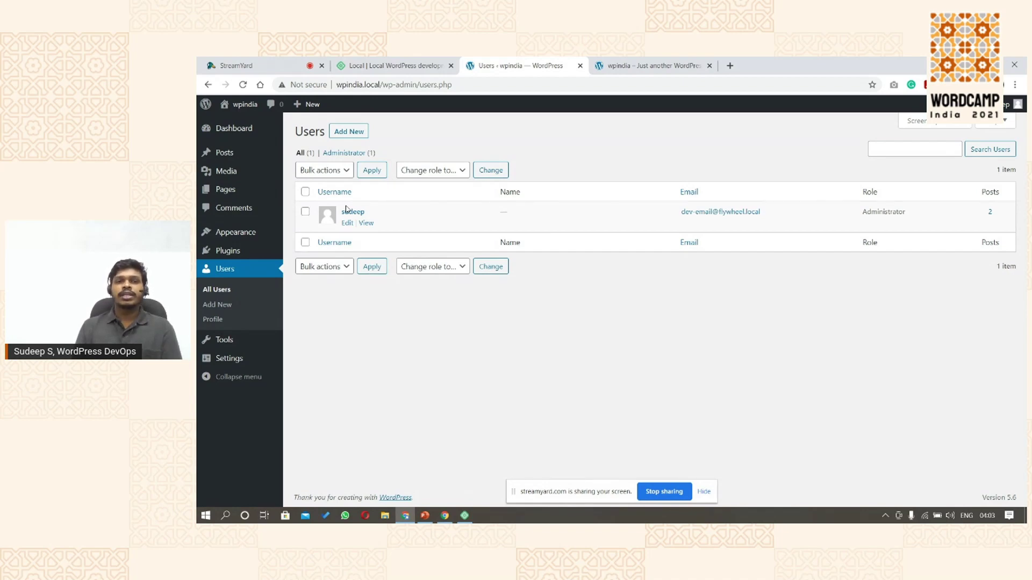
{"action": "left_click", "coordinate": [347, 131]}
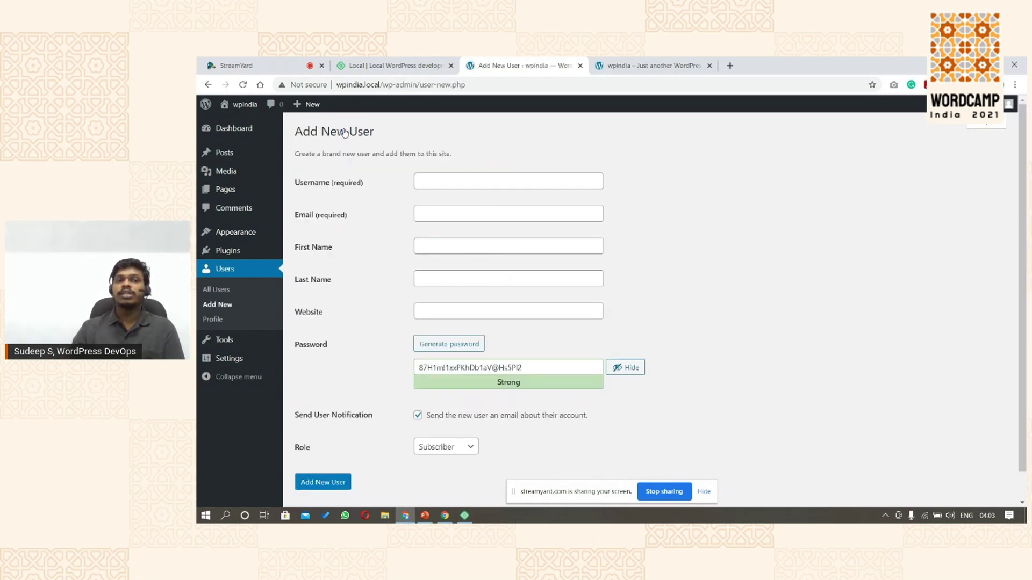
- Examine the roles available for a new user and leave the form for the account's own profile page
{"action": "scroll", "coordinate": [344, 133], "scroll_direction": "down", "scroll_amount": 1}
{"action": "left_click", "coordinate": [436, 417]}
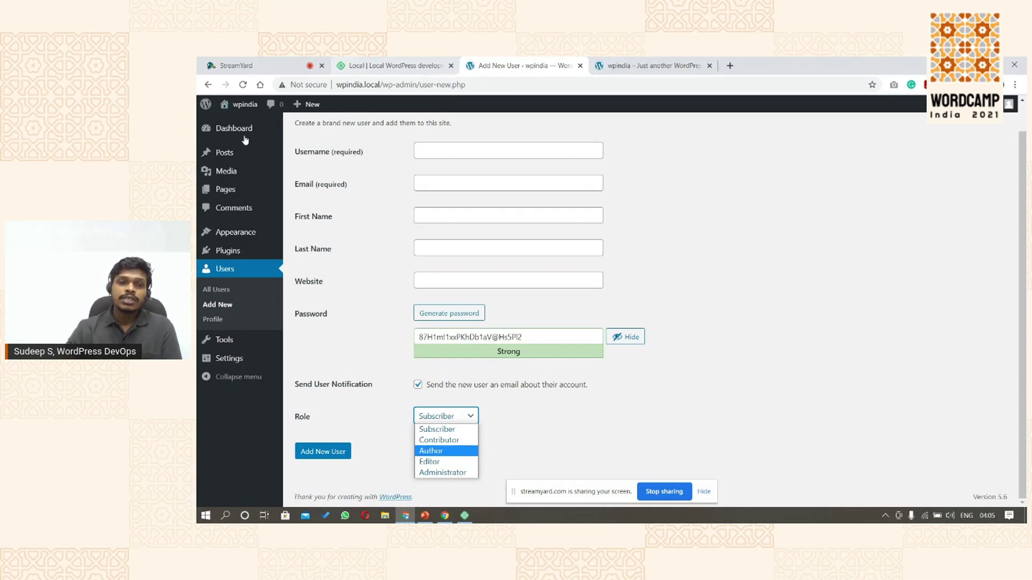
{"action": "left_click", "coordinate": [211, 320]}
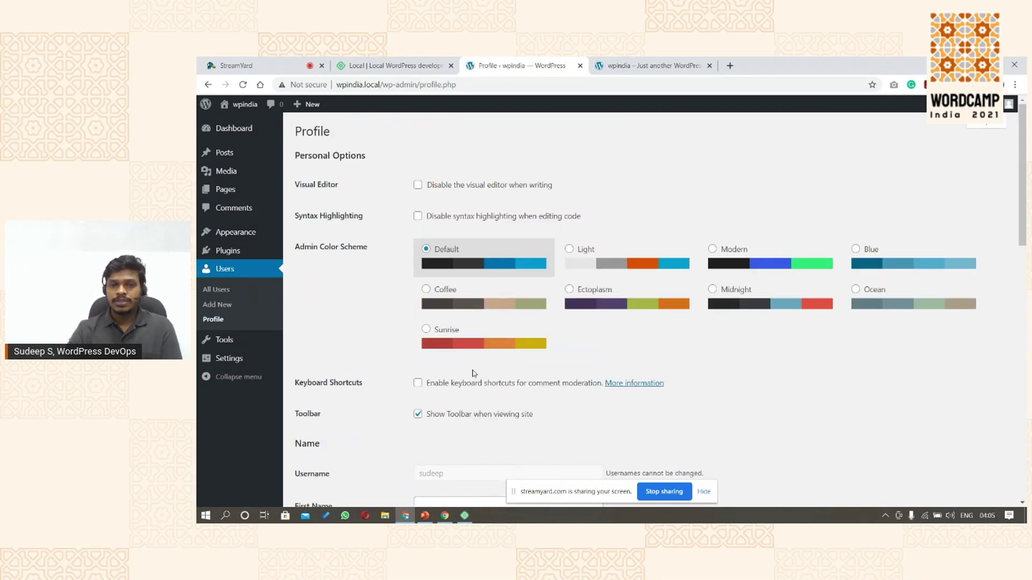
- Look through the profile's personal options, name, contact info, biography, account management and application password settings
{"action": "scroll", "coordinate": [491, 338], "scroll_direction": "down", "scroll_amount": 5}
{"action": "scroll", "coordinate": [493, 336], "scroll_direction": "down", "scroll_amount": 2}
{"action": "scroll", "coordinate": [456, 235], "scroll_direction": "up", "scroll_amount": 2}
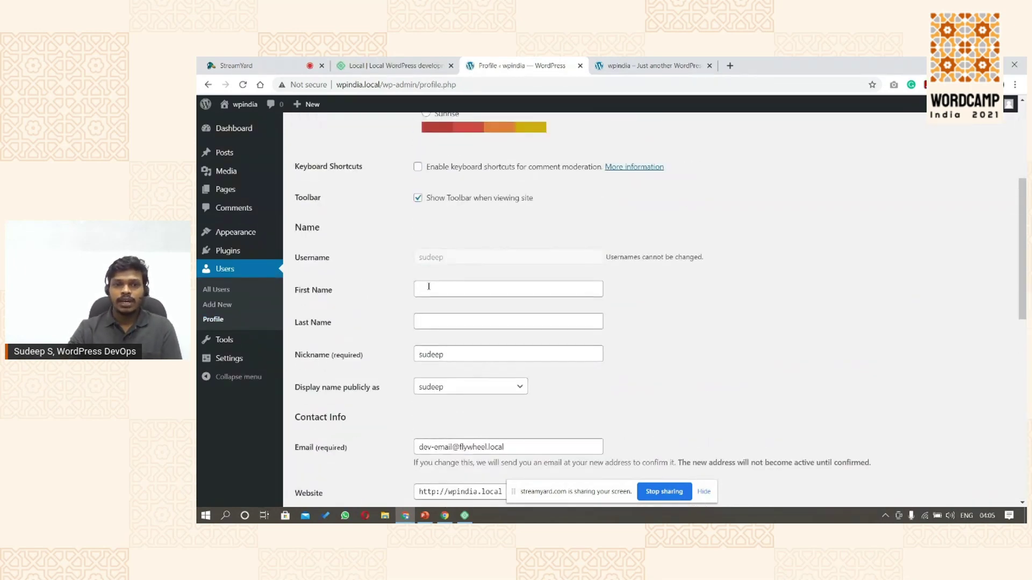
{"action": "scroll", "coordinate": [428, 285], "scroll_direction": "down", "scroll_amount": 1}
{"action": "scroll", "coordinate": [435, 355], "scroll_direction": "down", "scroll_amount": 2}
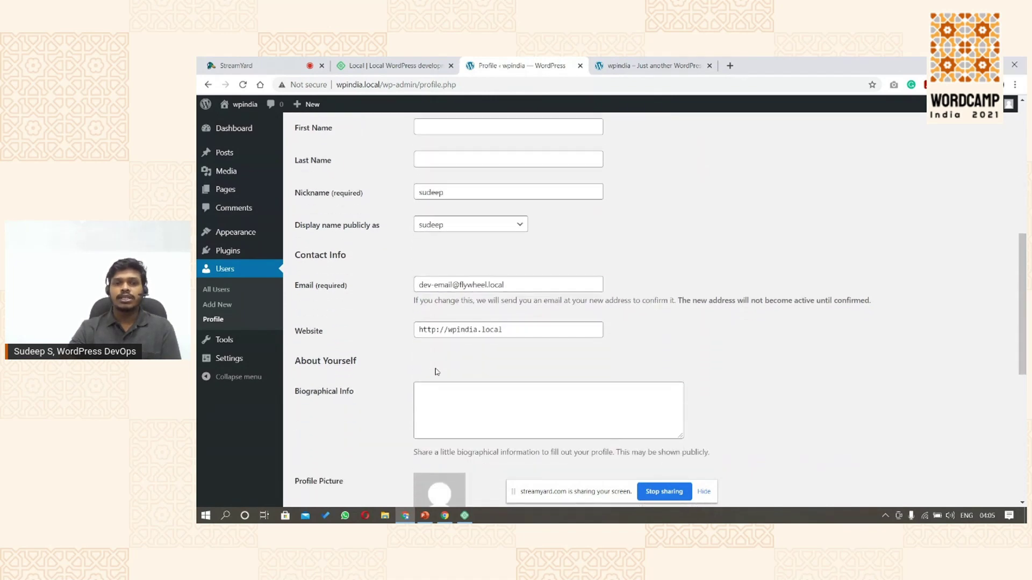
{"action": "scroll", "coordinate": [451, 332], "scroll_direction": "down", "scroll_amount": 4}
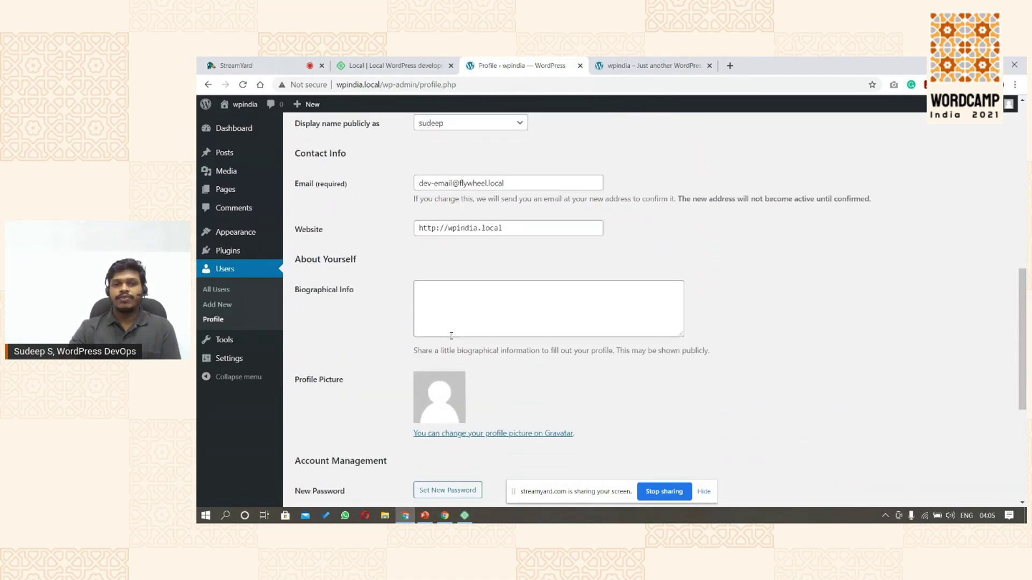
{"action": "scroll", "coordinate": [470, 268], "scroll_direction": "down", "scroll_amount": 1}
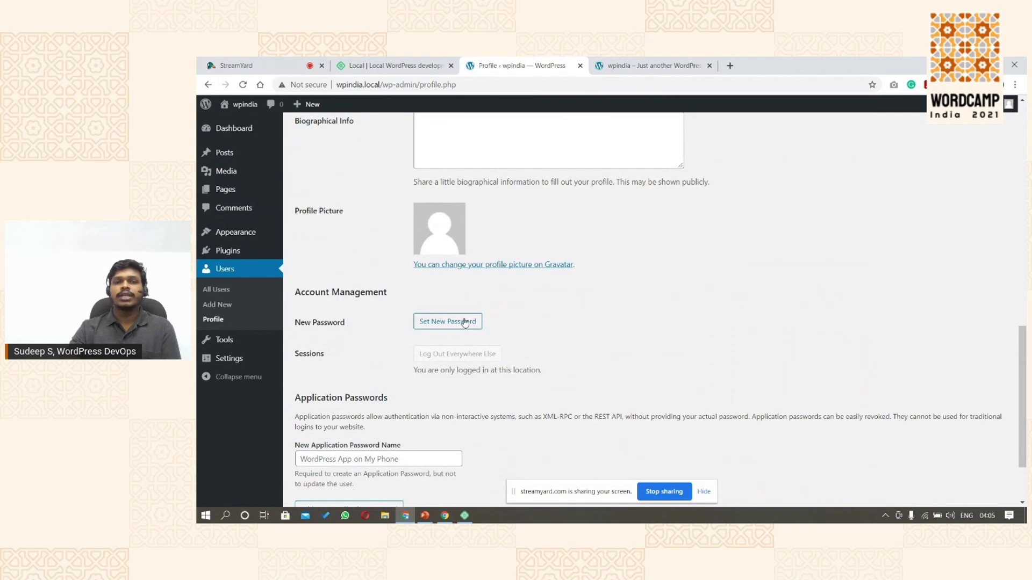
{"action": "scroll", "coordinate": [465, 323], "scroll_direction": "down", "scroll_amount": 2}
{"action": "scroll", "coordinate": [475, 383], "scroll_direction": "up", "scroll_amount": 5}
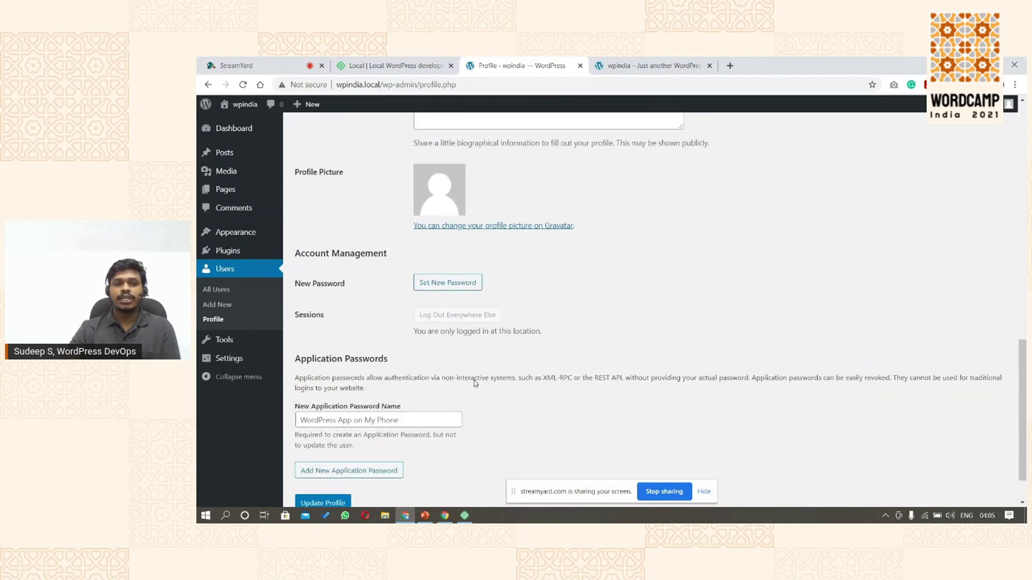
{"action": "scroll", "coordinate": [482, 371], "scroll_direction": "up", "scroll_amount": 10}
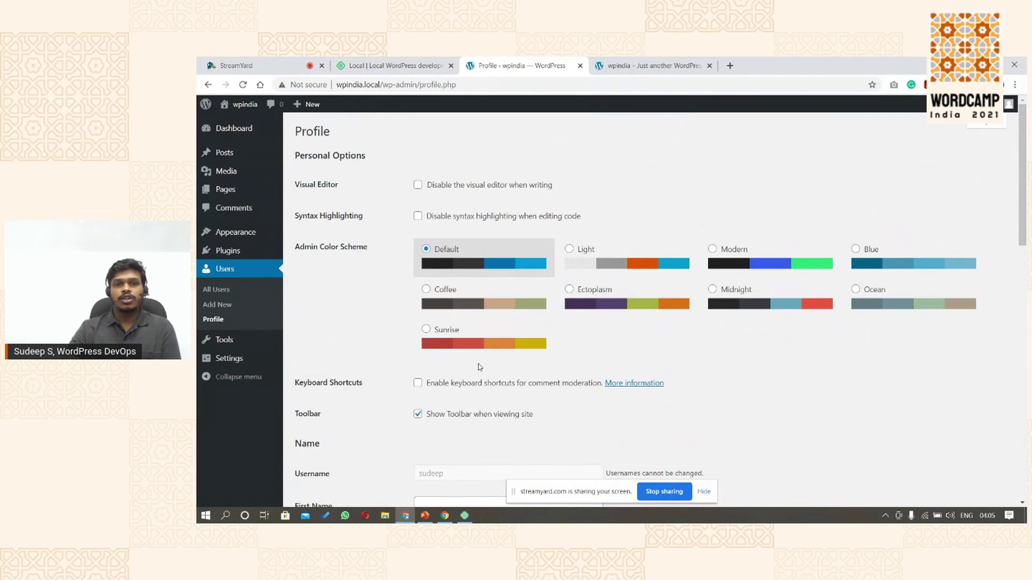
{"action": "scroll", "coordinate": [481, 370], "scroll_direction": "down", "scroll_amount": 4}
{"action": "scroll", "coordinate": [458, 314], "scroll_direction": "down", "scroll_amount": 3}
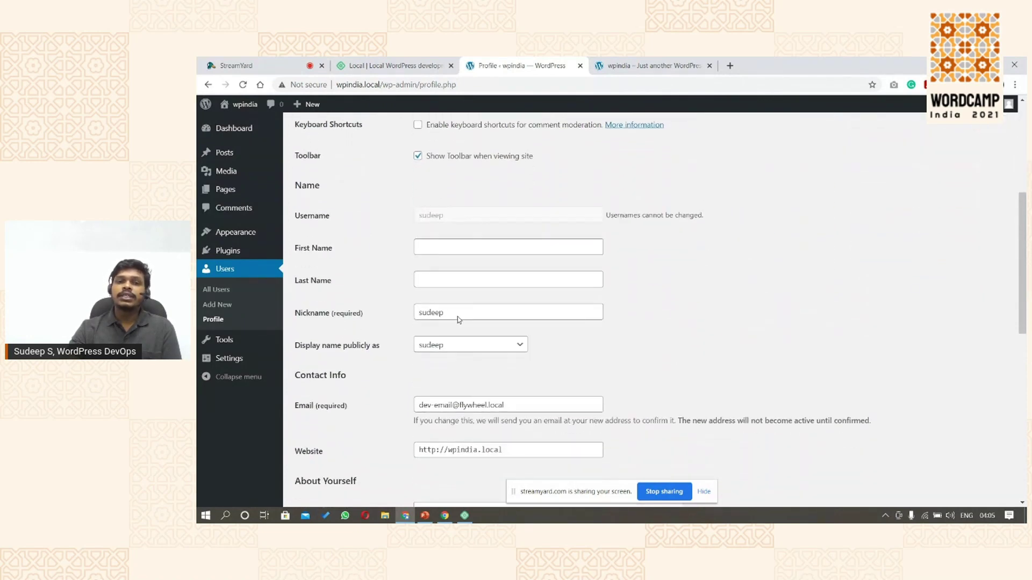
- Try the Light, Modern, Blue, Ocean, Midnight, Ectoplasm, Coffee and Sunrise admin color schemes and return to Default
{"action": "scroll", "coordinate": [510, 277], "scroll_direction": "up", "scroll_amount": 7}
{"action": "left_click", "coordinate": [614, 254]}
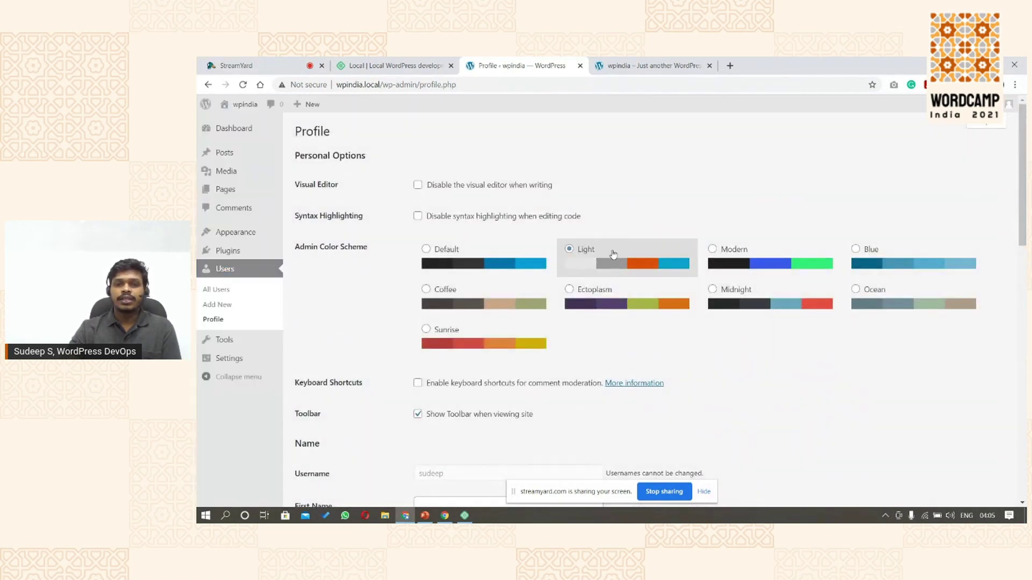
{"action": "left_click", "coordinate": [714, 253]}
{"action": "left_click", "coordinate": [875, 258]}
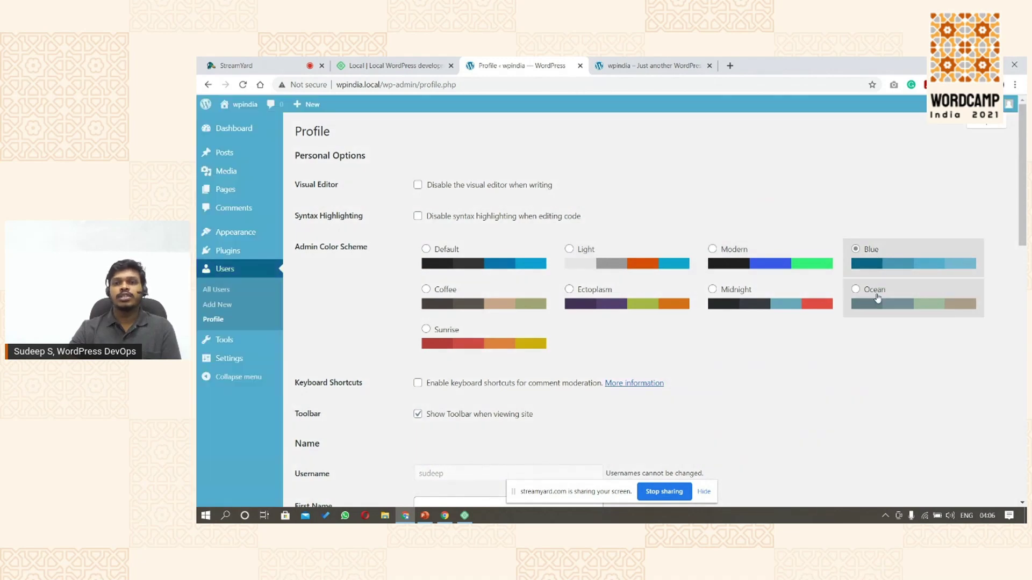
{"action": "left_click", "coordinate": [867, 293]}
{"action": "left_click", "coordinate": [782, 316]}
{"action": "left_click", "coordinate": [567, 313]}
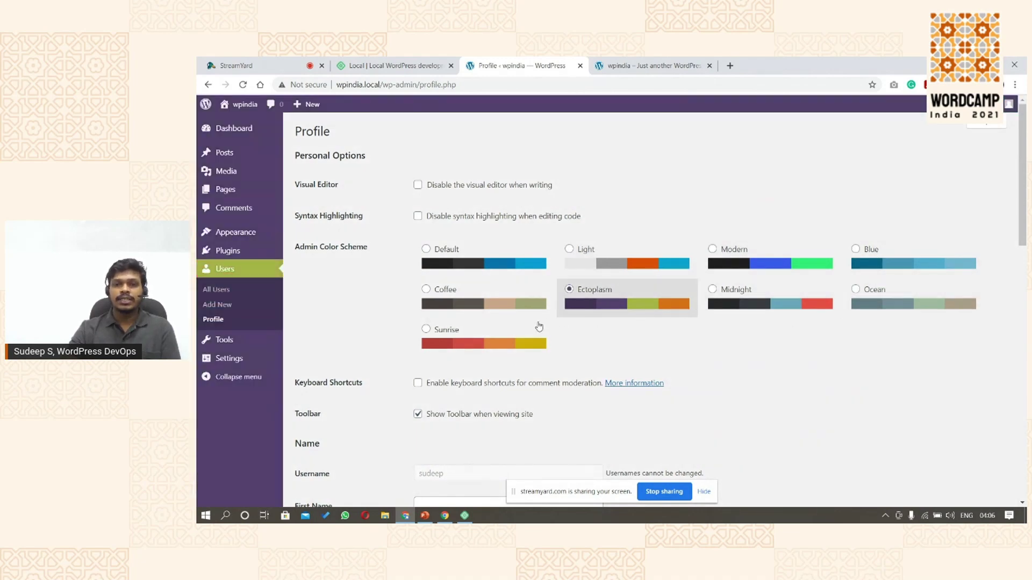
{"action": "left_click", "coordinate": [505, 309]}
{"action": "left_click", "coordinate": [510, 348]}
{"action": "left_click", "coordinate": [504, 265]}
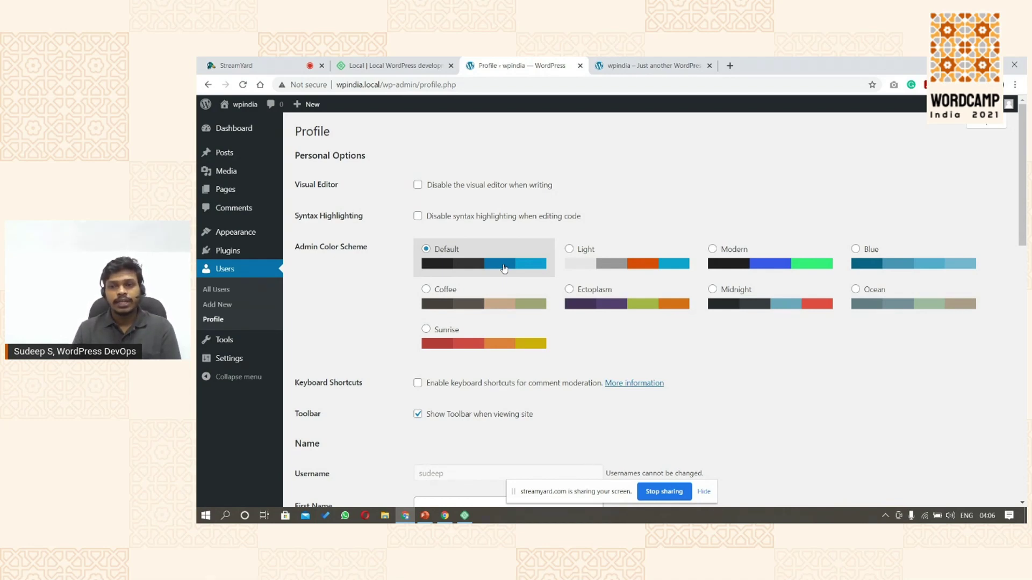
- Open the site's available tools and examine the Site Health status for critical issues and recommended improvements
{"action": "mouse_move", "coordinate": [273, 344]}
{"action": "left_click", "coordinate": [273, 344]}
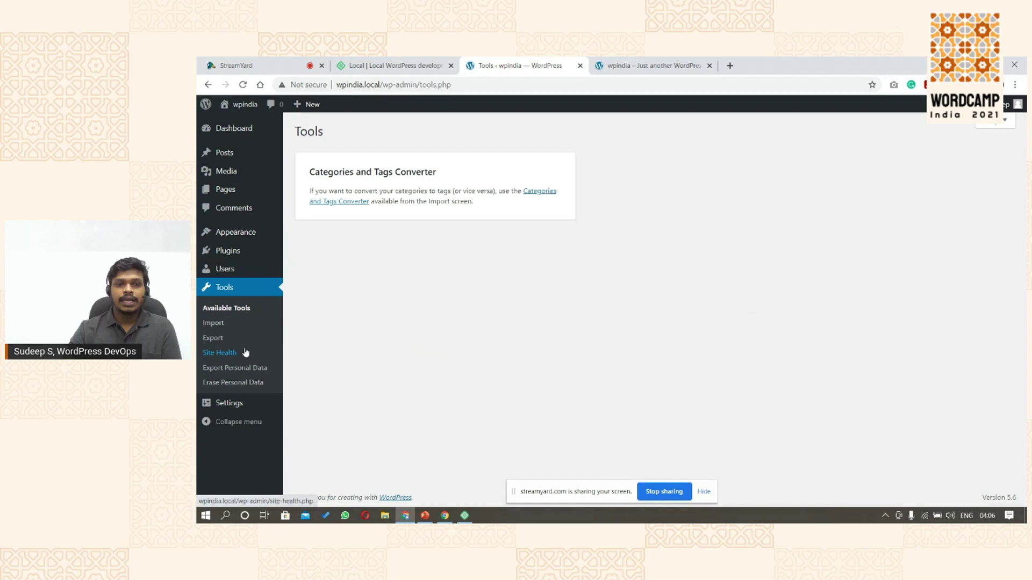
{"action": "left_click", "coordinate": [246, 352]}
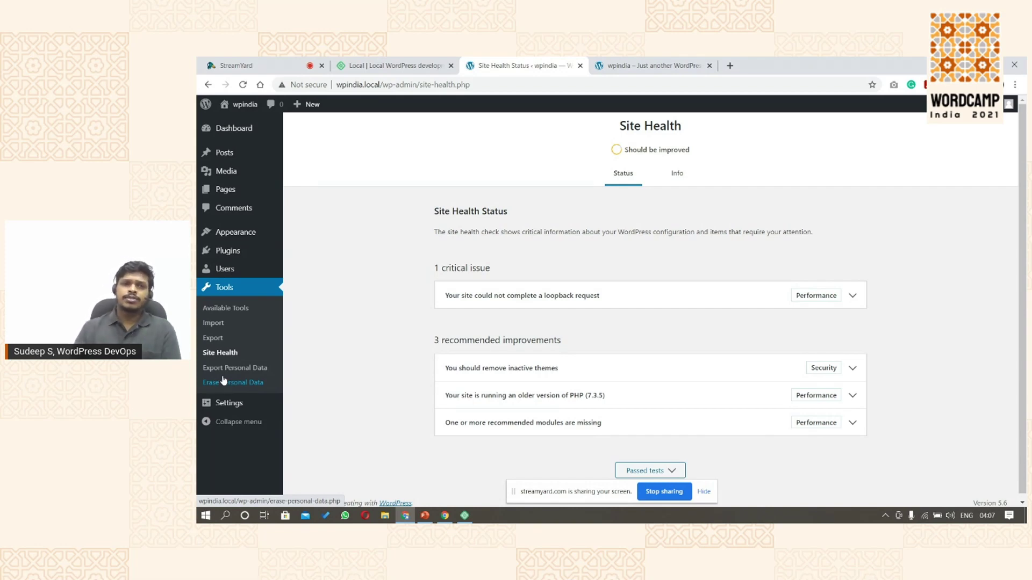
- Open the General Settings and examine the site title, addresses, membership, language, timezone and date and time format options
{"action": "mouse_move", "coordinate": [243, 404]}
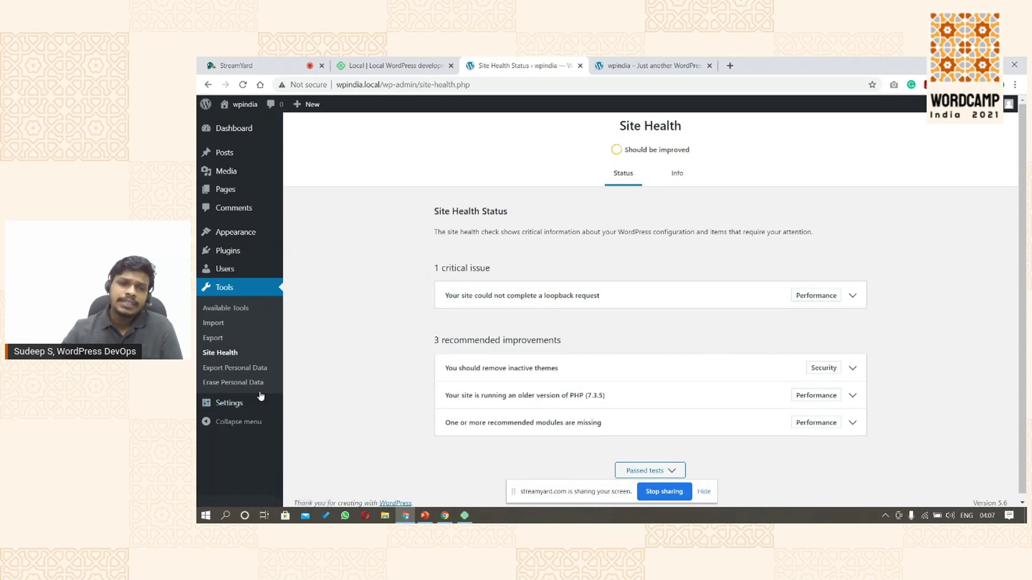
{"action": "left_click", "coordinate": [298, 401]}
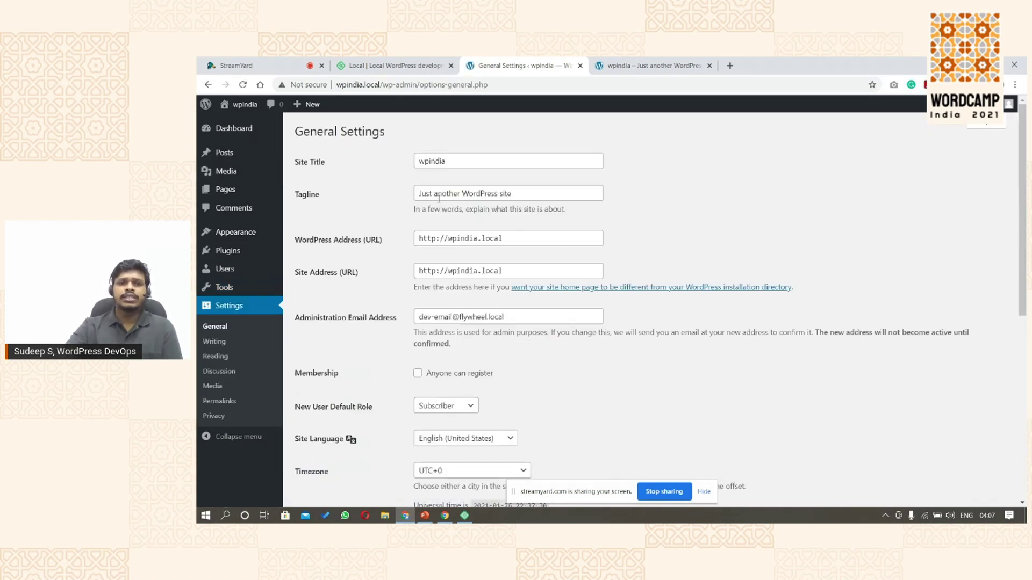
{"action": "scroll", "coordinate": [438, 199], "scroll_direction": "down", "scroll_amount": 6}
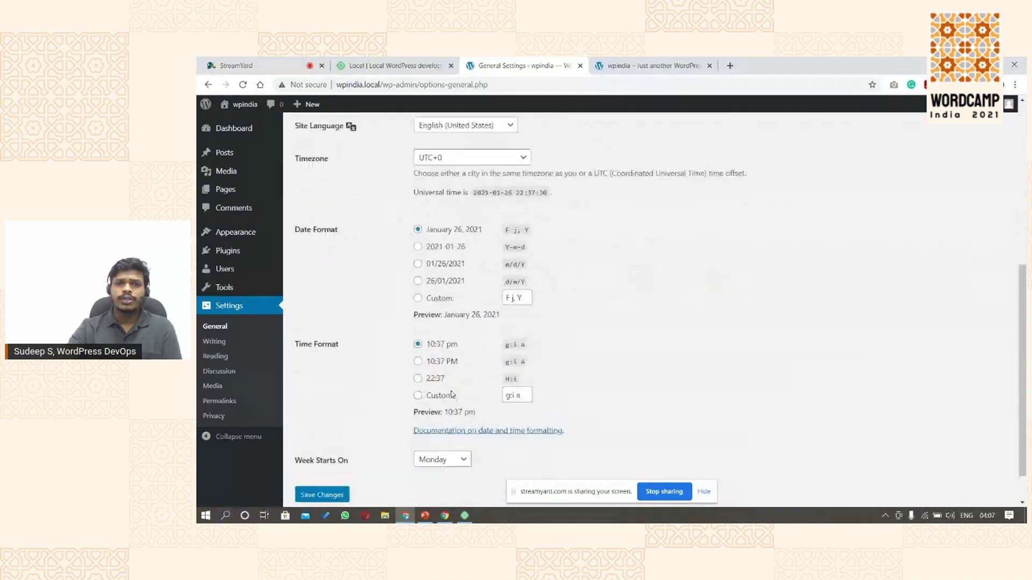
{"action": "scroll", "coordinate": [453, 356], "scroll_direction": "up", "scroll_amount": 5}
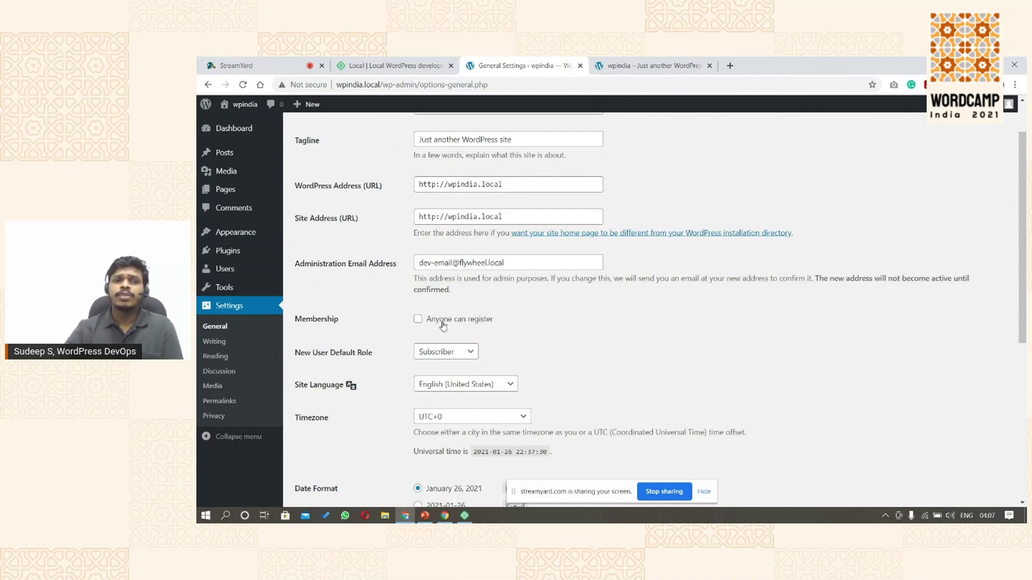
- Look through the site's Writing, Reading, Discussion and Media settings in turn
{"action": "left_click", "coordinate": [230, 346]}
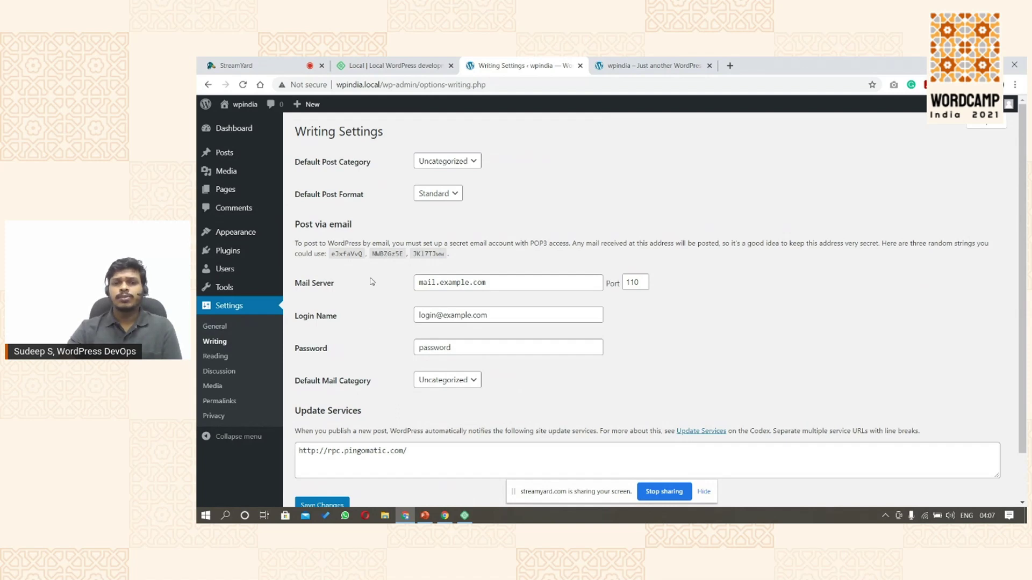
{"action": "scroll", "coordinate": [502, 422], "scroll_direction": "down", "scroll_amount": 1}
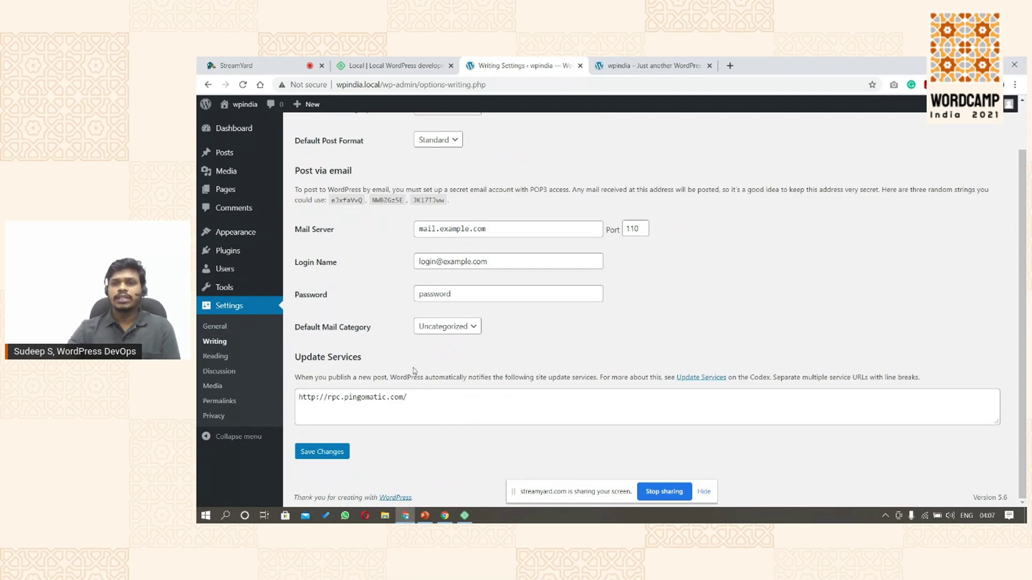
{"action": "left_click", "coordinate": [236, 361]}
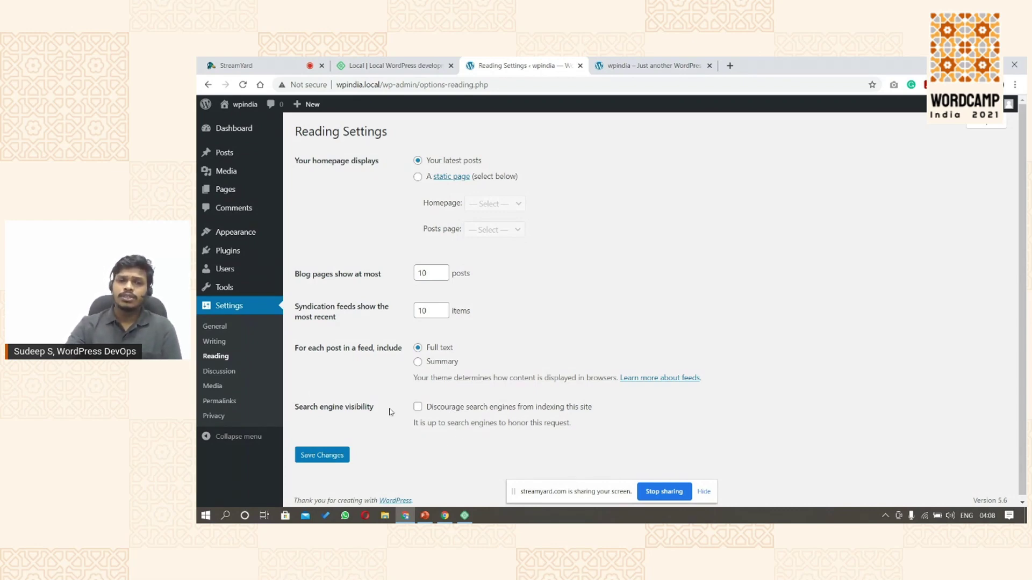
{"action": "left_click", "coordinate": [239, 376]}
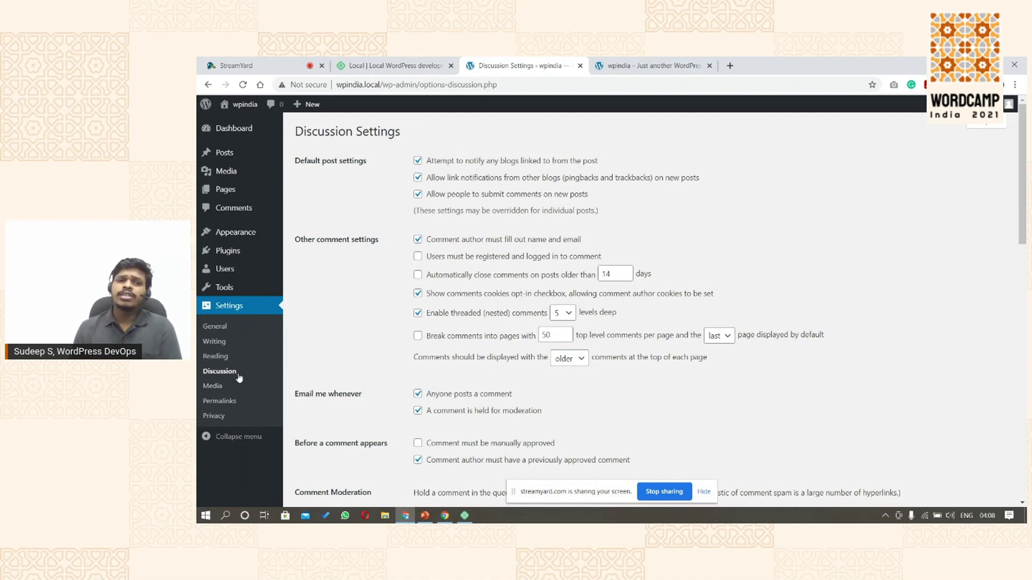
{"action": "left_click", "coordinate": [213, 387]}
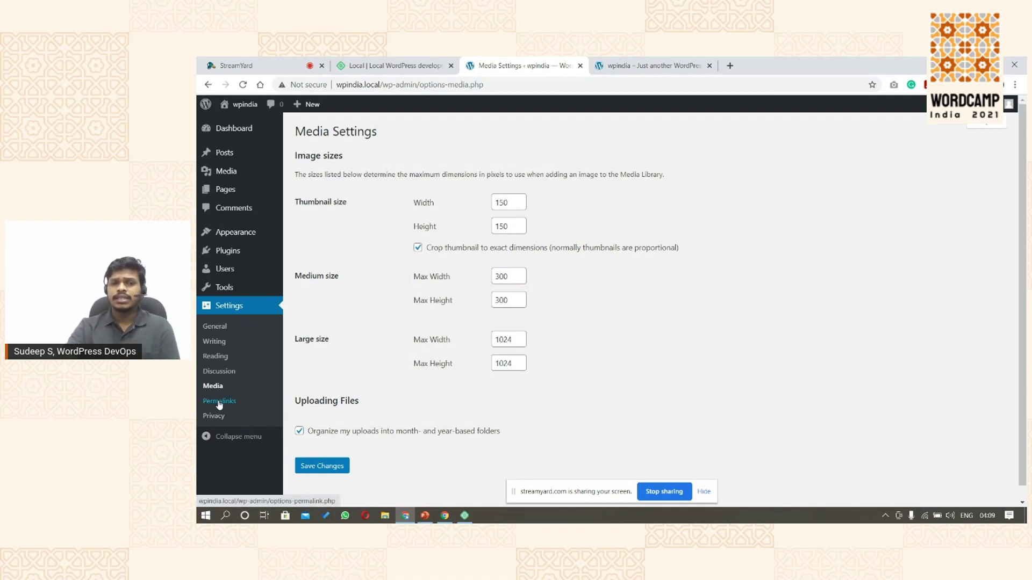
- Open the Permalink Settings, choose the Post name structure, and examine the URL structures and optional category and tag bases
{"action": "left_click", "coordinate": [219, 402]}
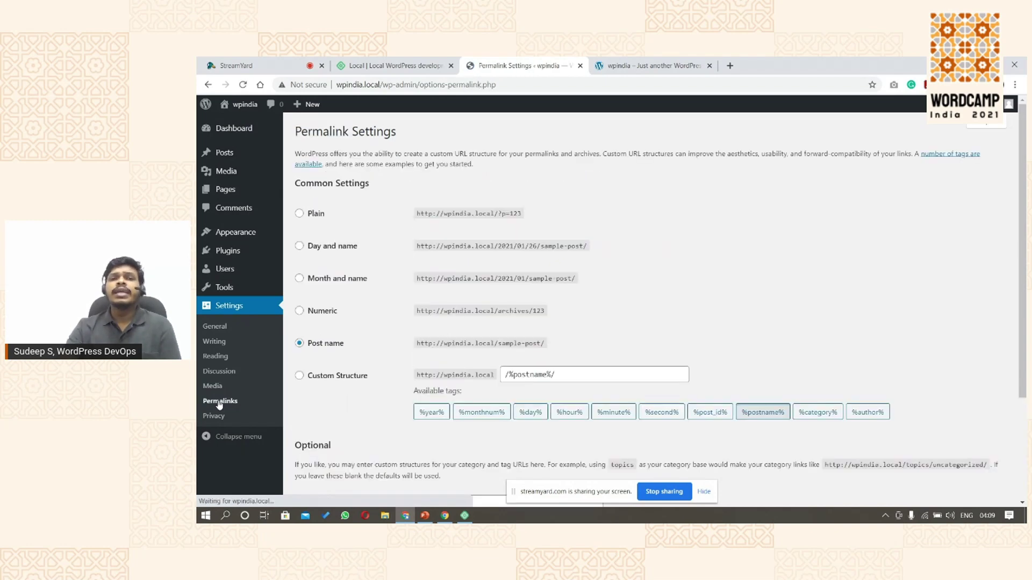
{"action": "left_click", "coordinate": [333, 344]}
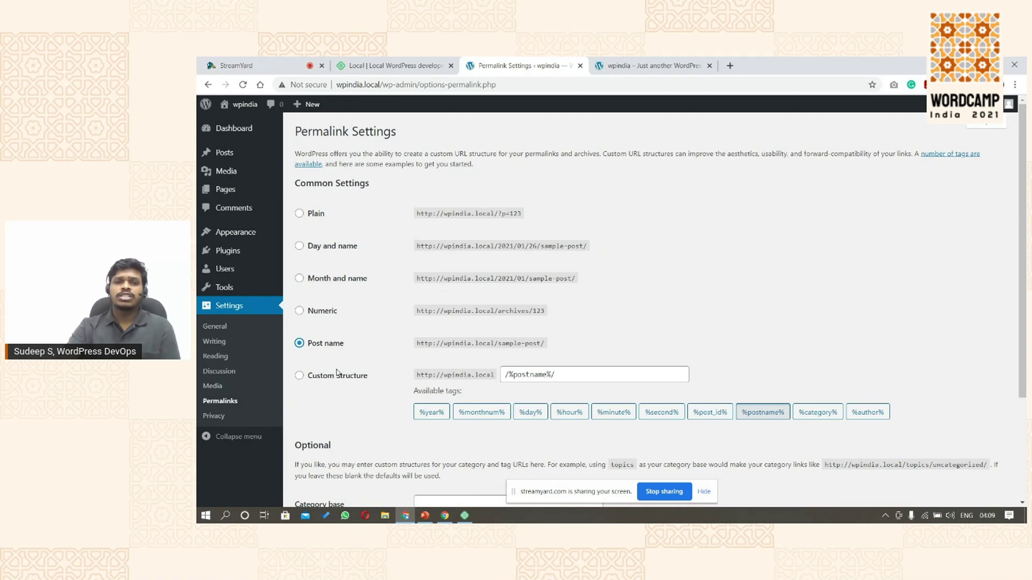
{"action": "scroll", "coordinate": [336, 373], "scroll_direction": "down", "scroll_amount": 3}
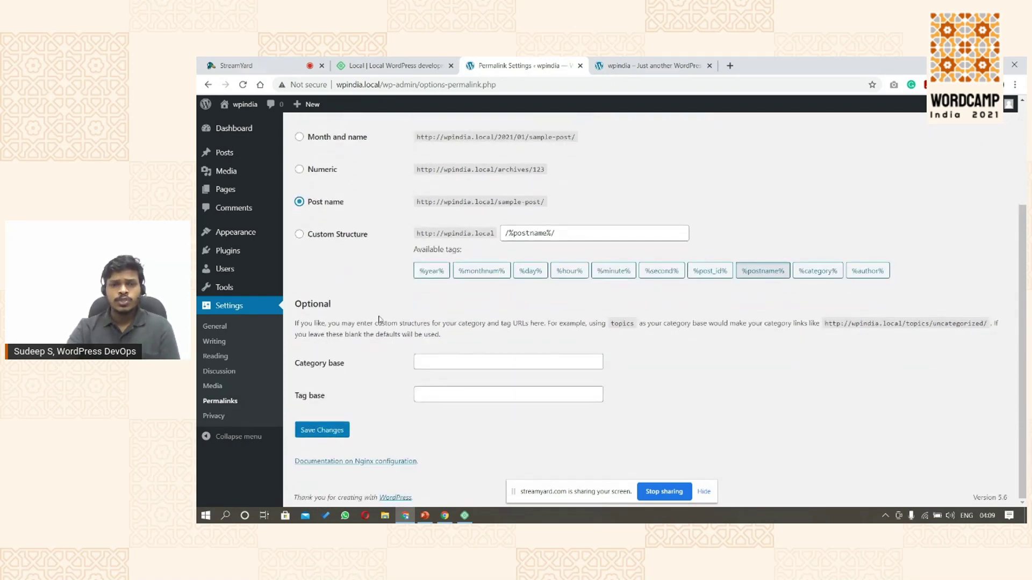
{"action": "scroll", "coordinate": [381, 320], "scroll_direction": "up", "scroll_amount": 2}
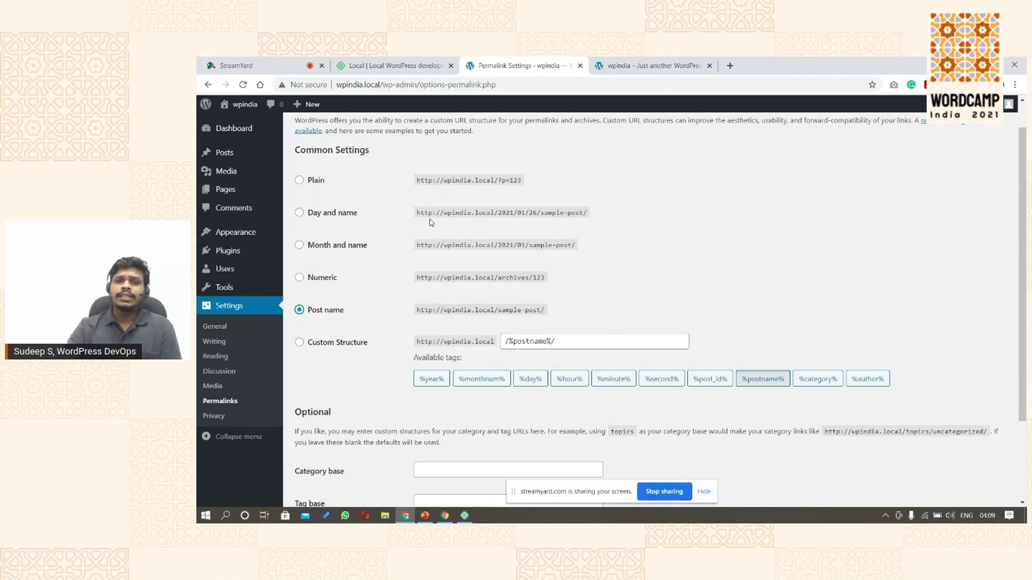
{"action": "scroll", "coordinate": [471, 240], "scroll_direction": "down", "scroll_amount": 2}
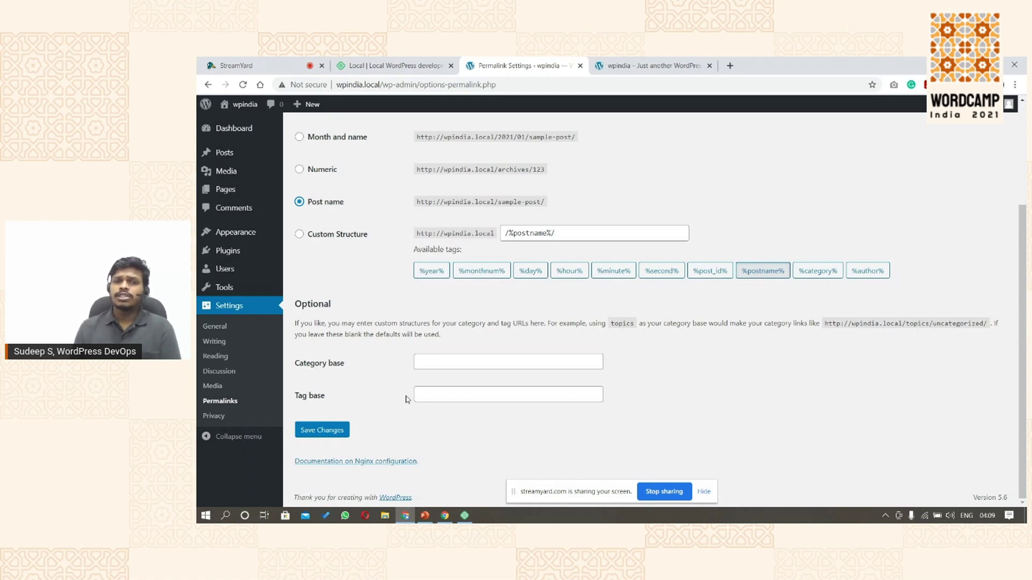
- Examine the Privacy Policy page options in the Privacy Settings and return to the dashboard home
{"action": "left_click", "coordinate": [230, 419]}
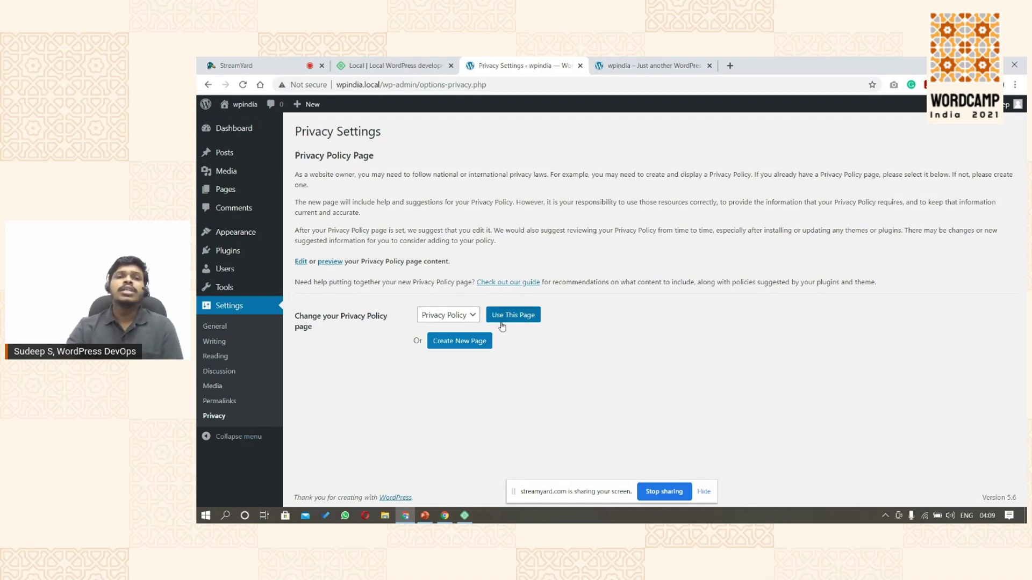
{"action": "mouse_move", "coordinate": [244, 135]}
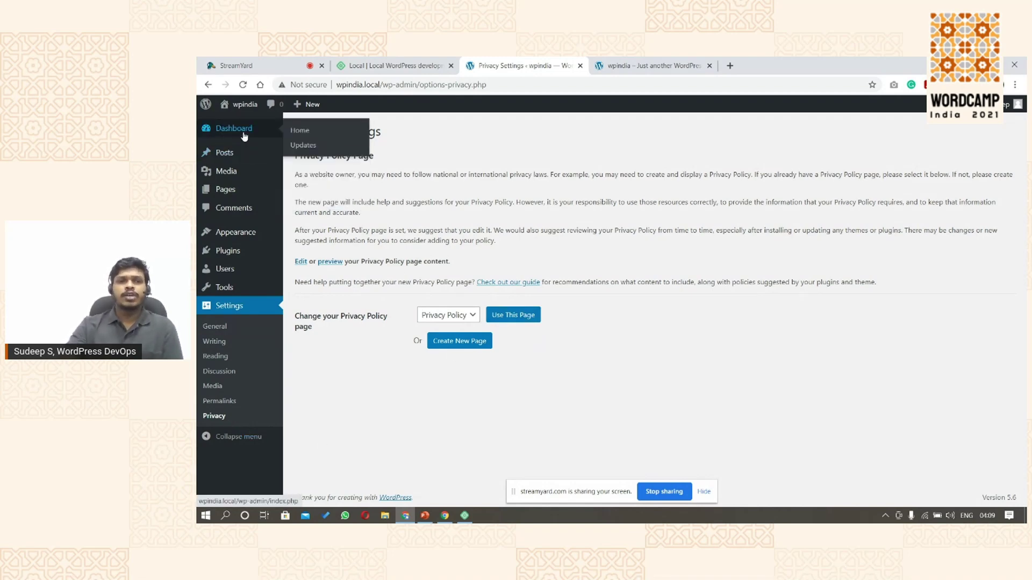
{"action": "left_click", "coordinate": [296, 136]}
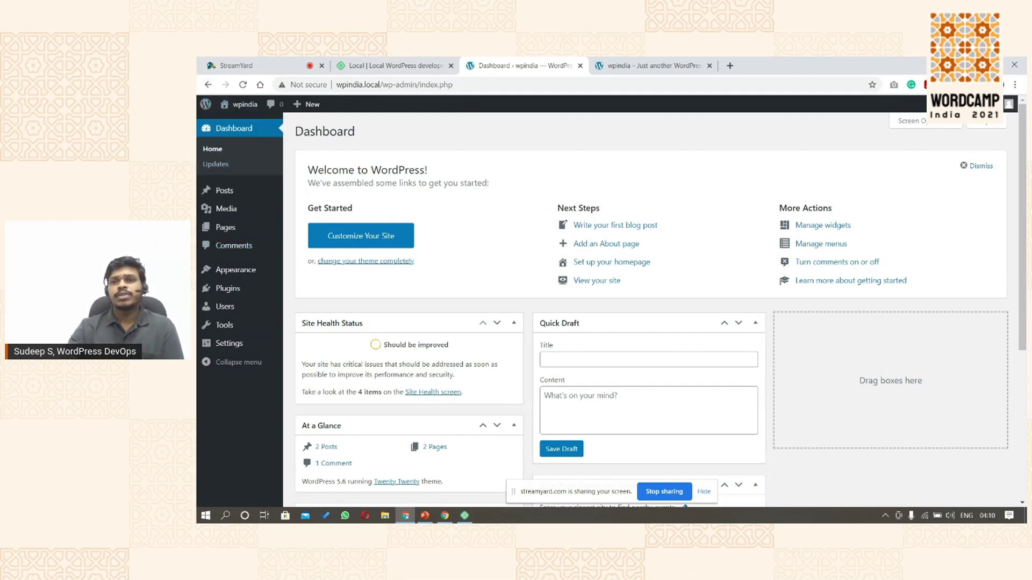
{"action": "mouse_move", "coordinate": [1008, 104]}
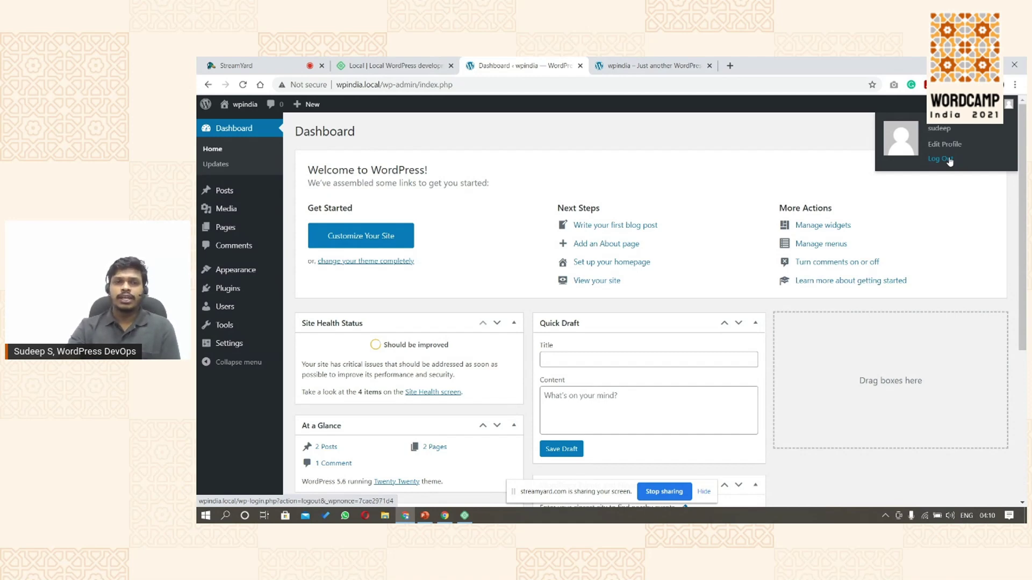
{"action": "mouse_move", "coordinate": [216, 204]}
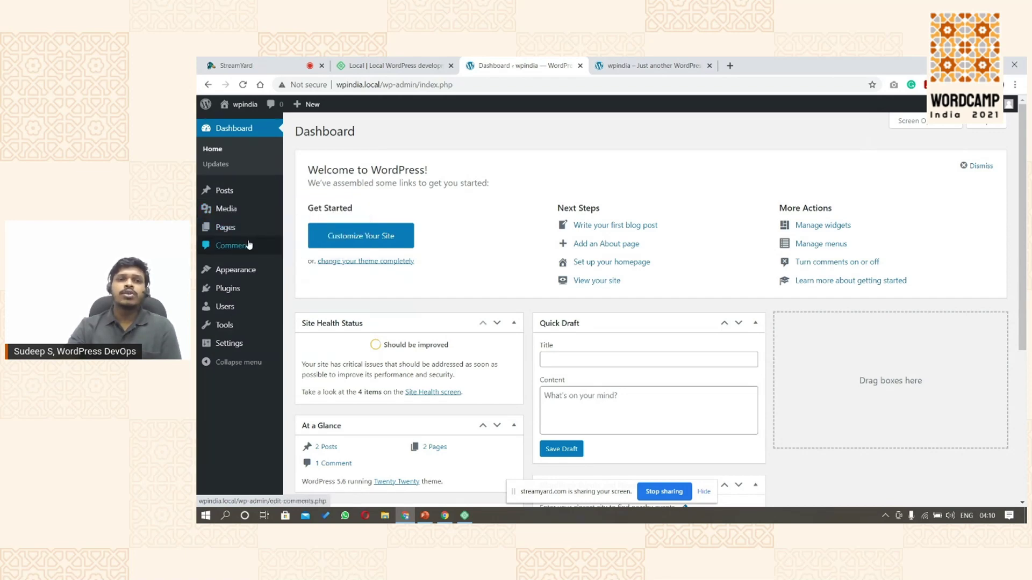
{"action": "mouse_move", "coordinate": [246, 238]}
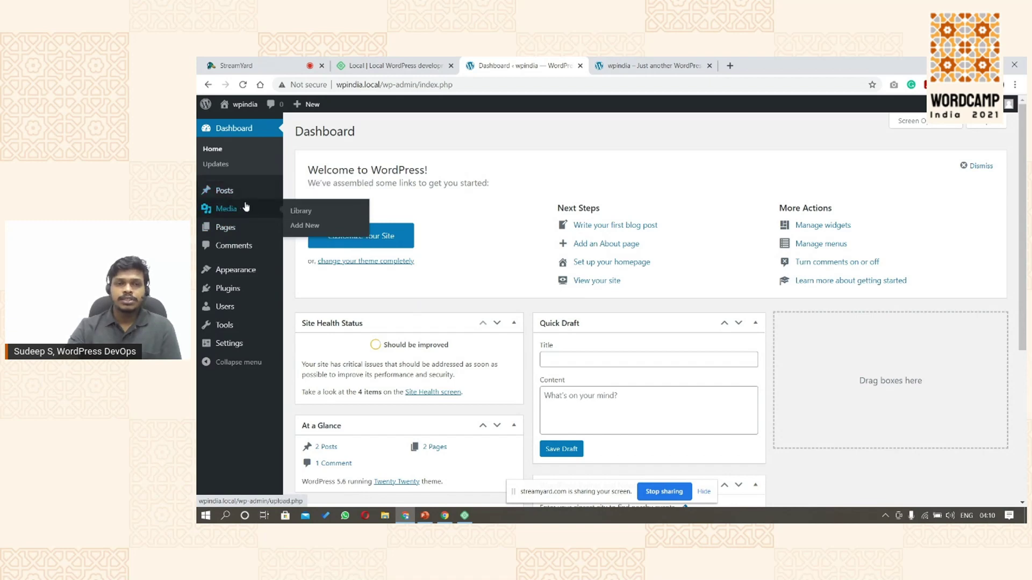
- Switch to the Local website to view its home page, and return to the wpindia dashboard
{"action": "mouse_move", "coordinate": [312, 110]}
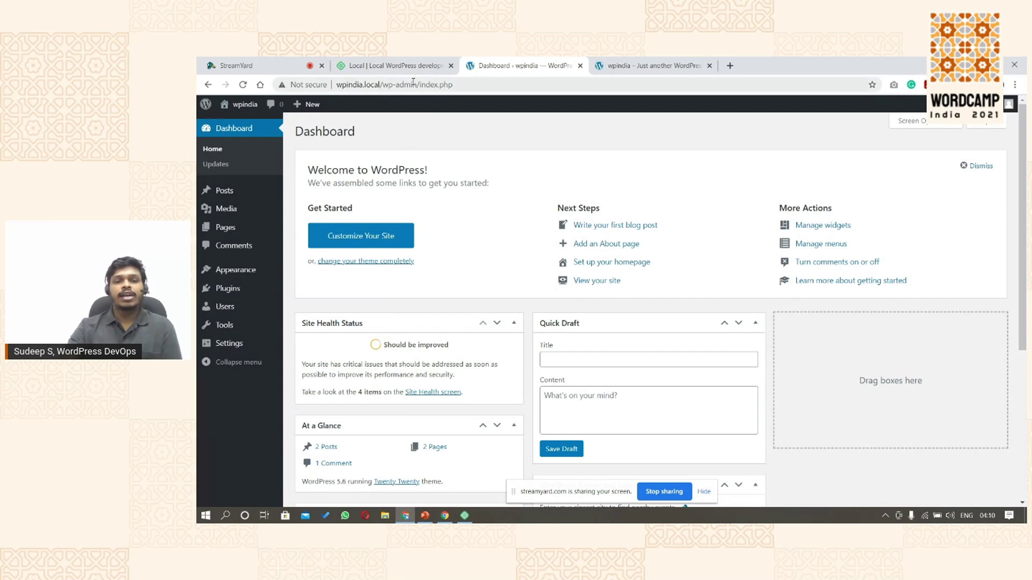
{"action": "left_click", "coordinate": [399, 66]}
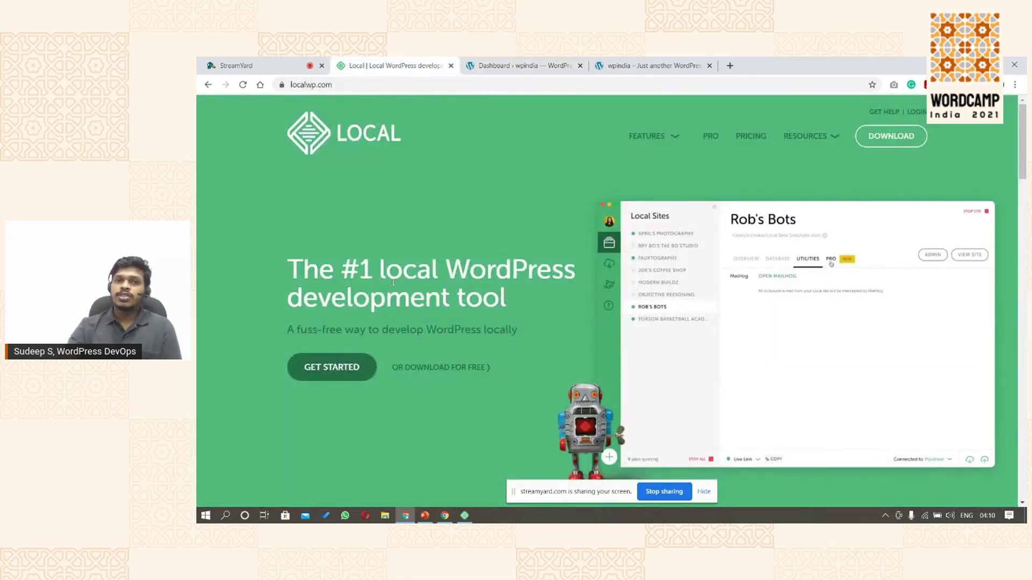
{"action": "left_click", "coordinate": [486, 60]}
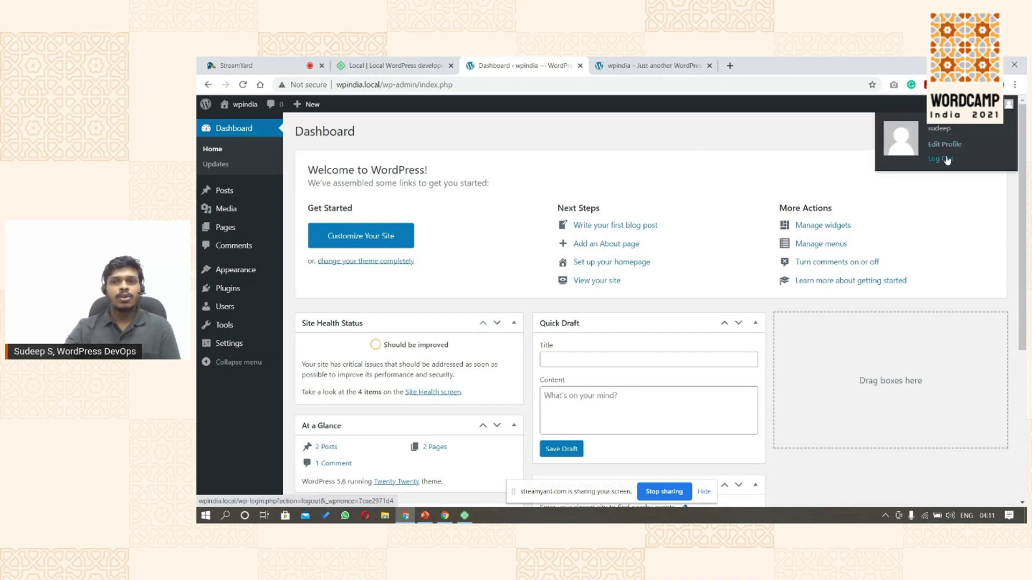
- Log out of the wpindia admin, go to the public site, and look through the front page down to the footer widgets
{"action": "left_click", "coordinate": [947, 160]}
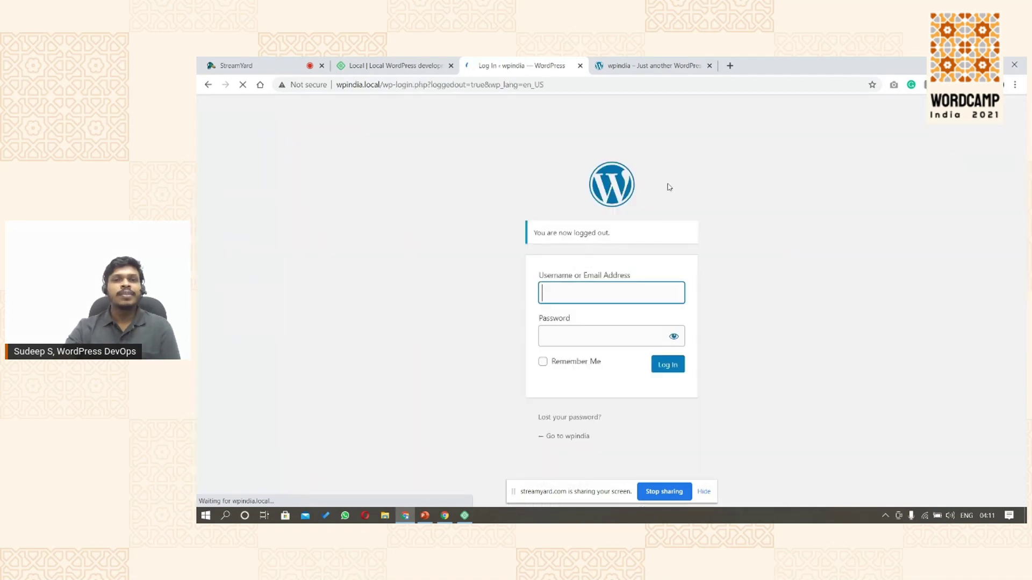
{"action": "left_click", "coordinate": [575, 441]}
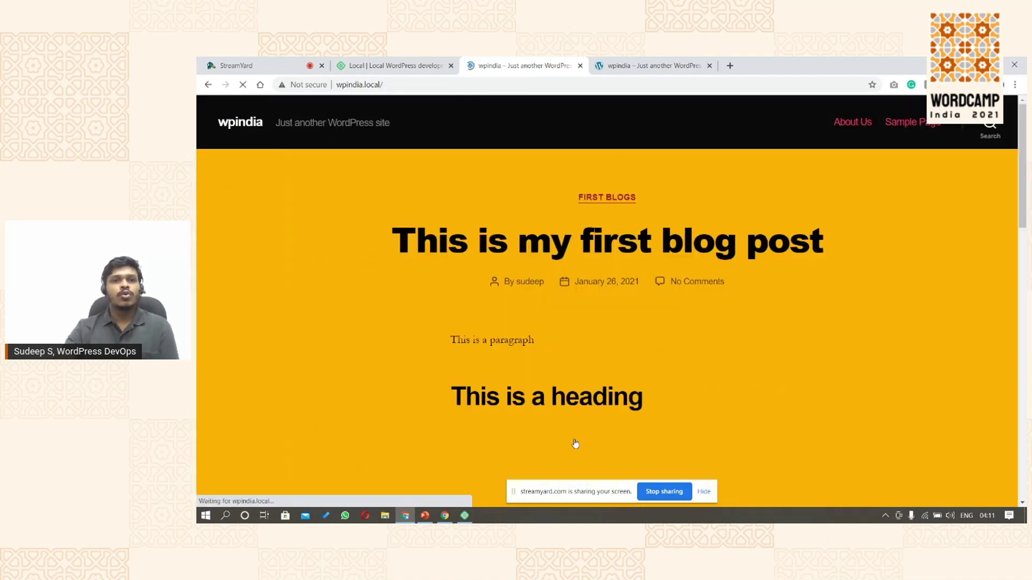
{"action": "scroll", "coordinate": [453, 285], "scroll_direction": "down", "scroll_amount": 15}
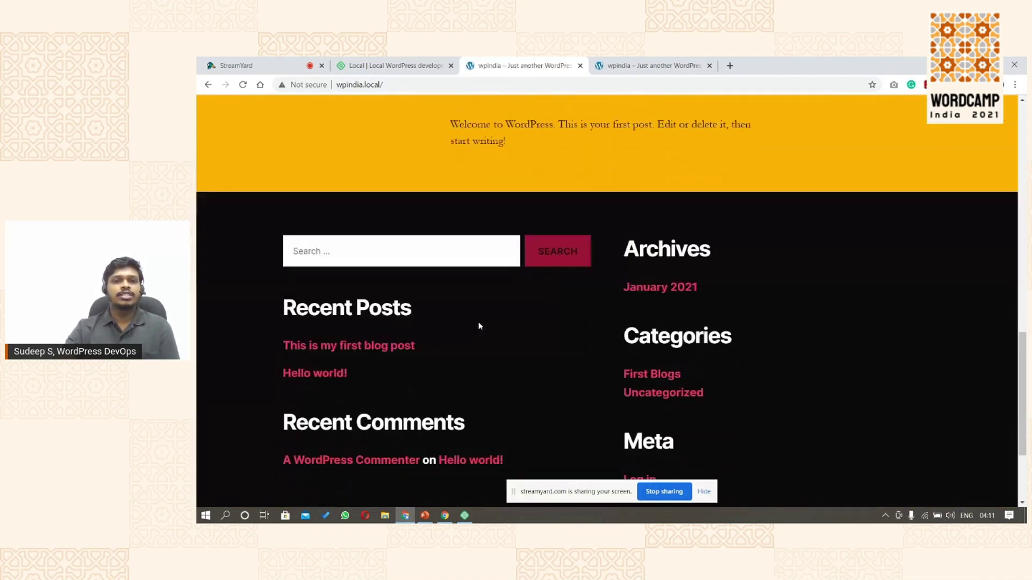
{"action": "left_click", "coordinate": [364, 61]}
{"action": "left_click", "coordinate": [263, 65]}
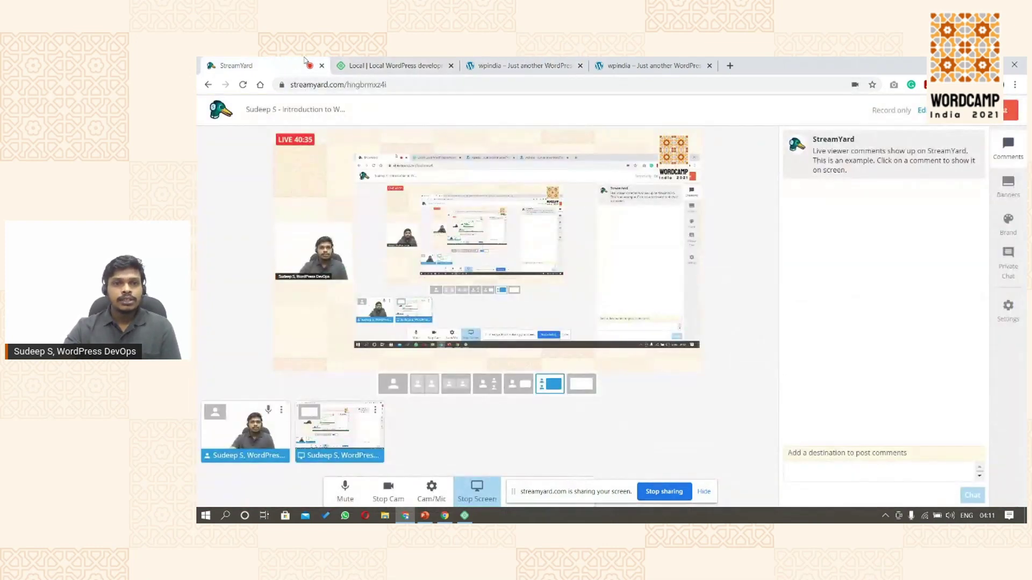
{"action": "left_click", "coordinate": [361, 62]}
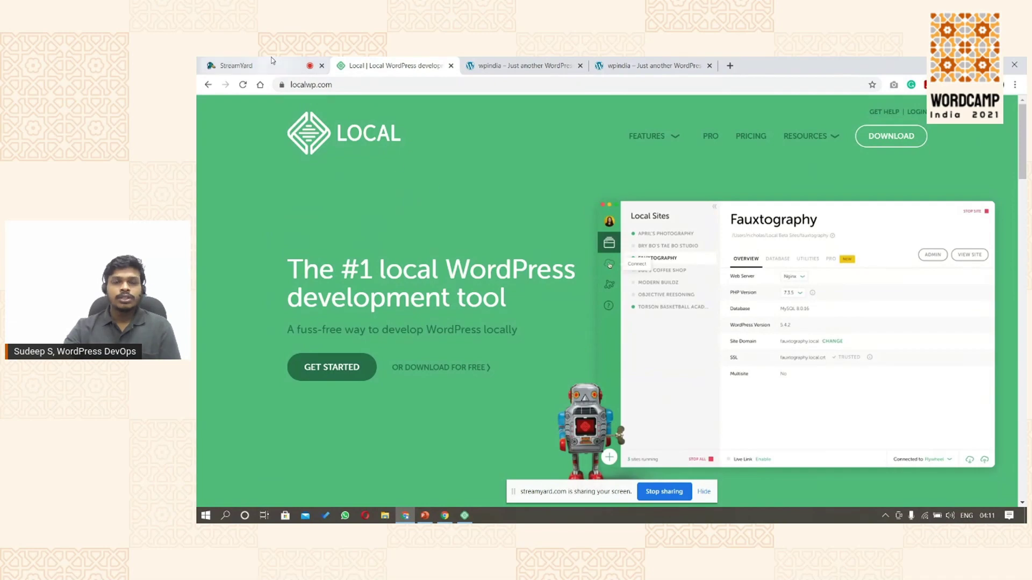
{"action": "left_click", "coordinate": [285, 67]}
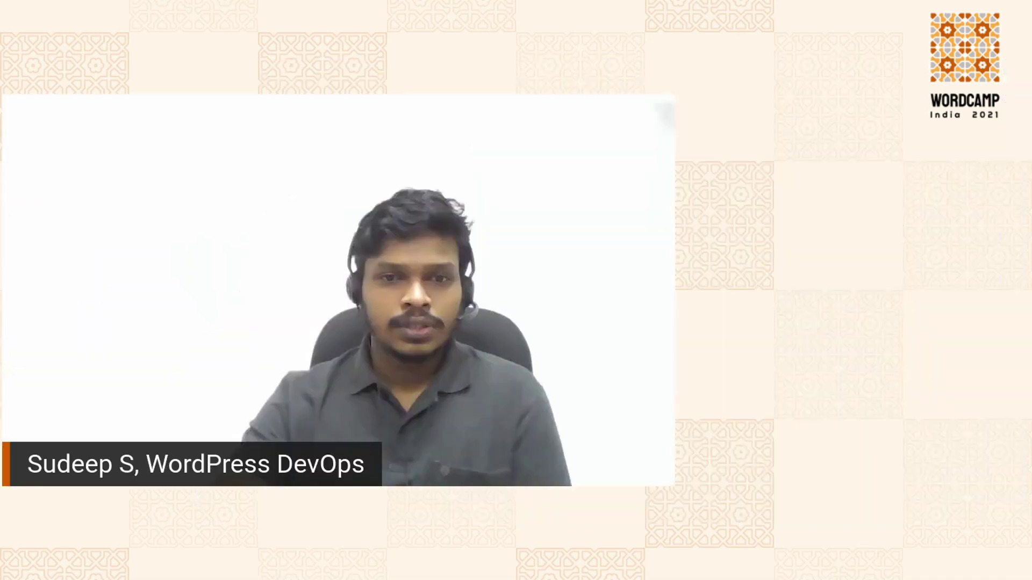